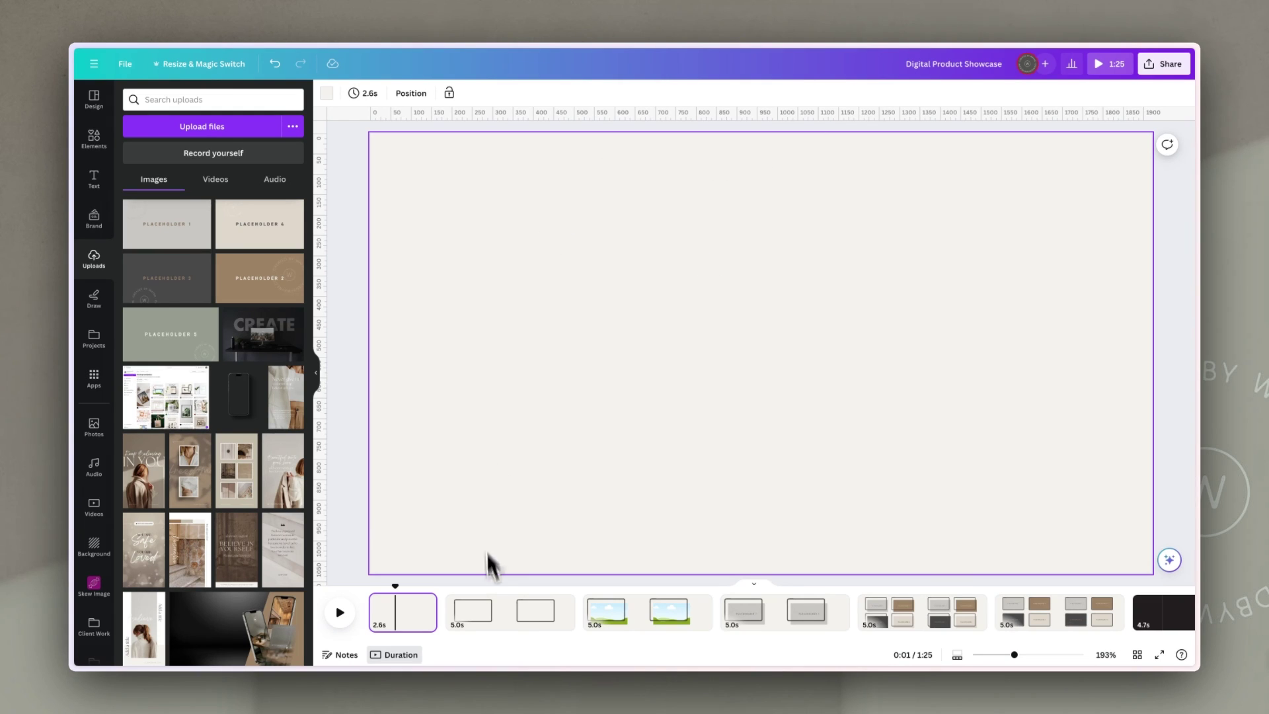
# Review the build-up pages from the empty tablet frame to the page with four assembled placeholder mockups.
pyautogui.click(508, 628)
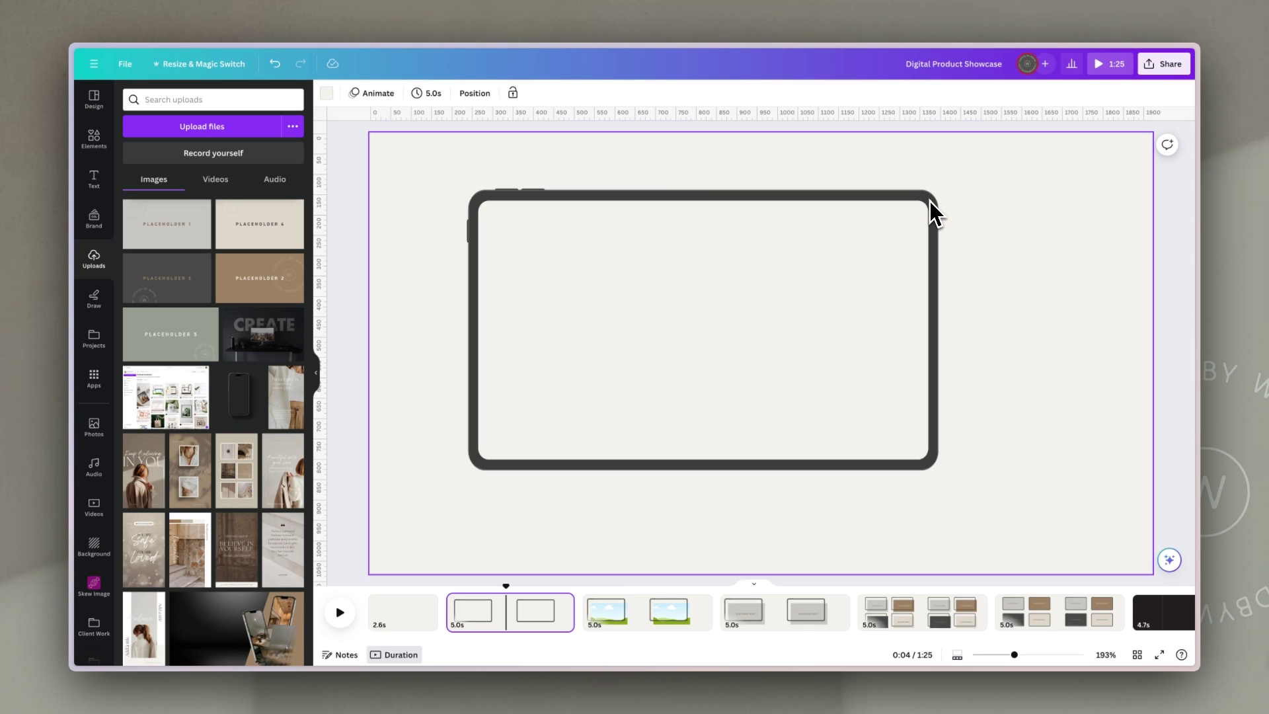
pyautogui.click(654, 626)
pyautogui.click(859, 487)
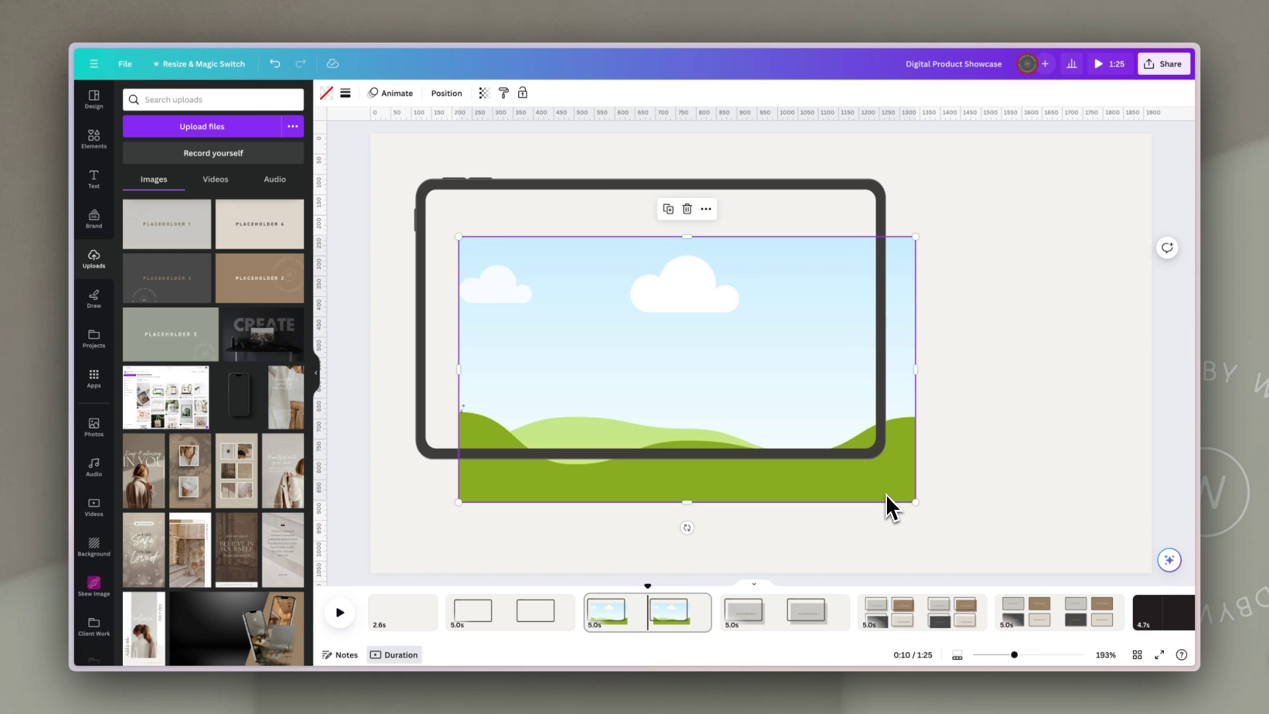
pyautogui.click(779, 618)
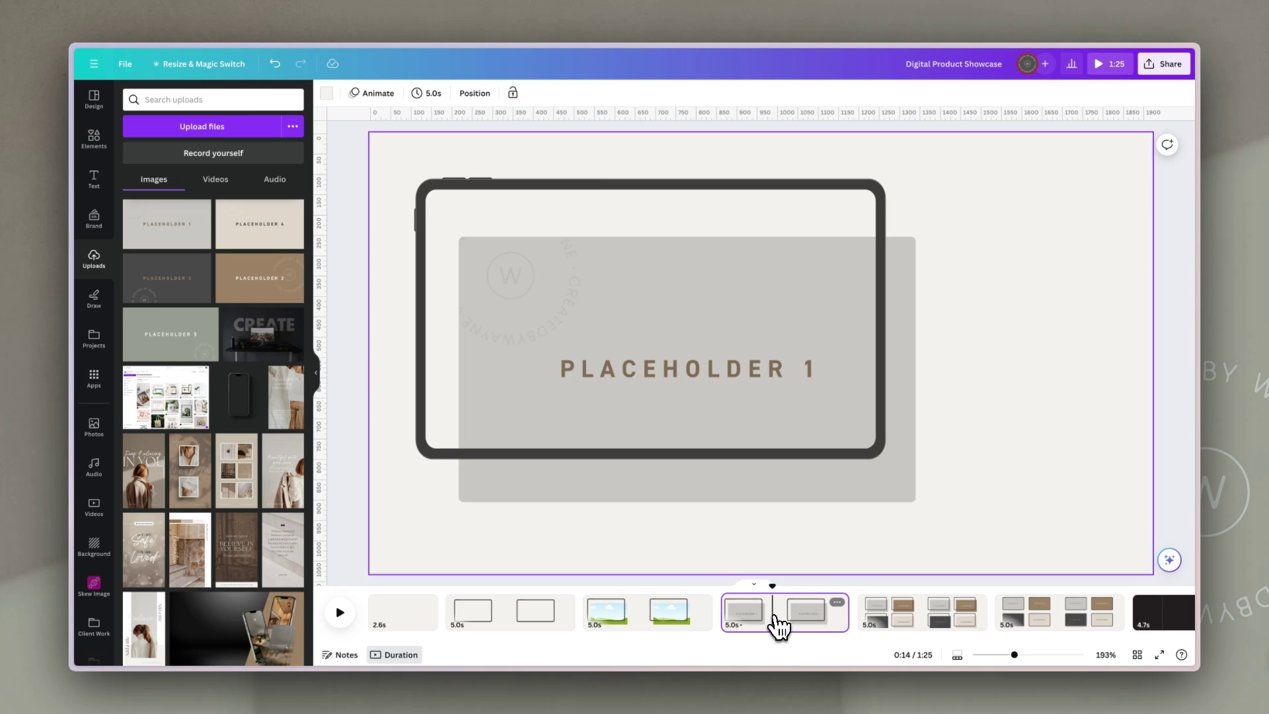
pyautogui.click(892, 490)
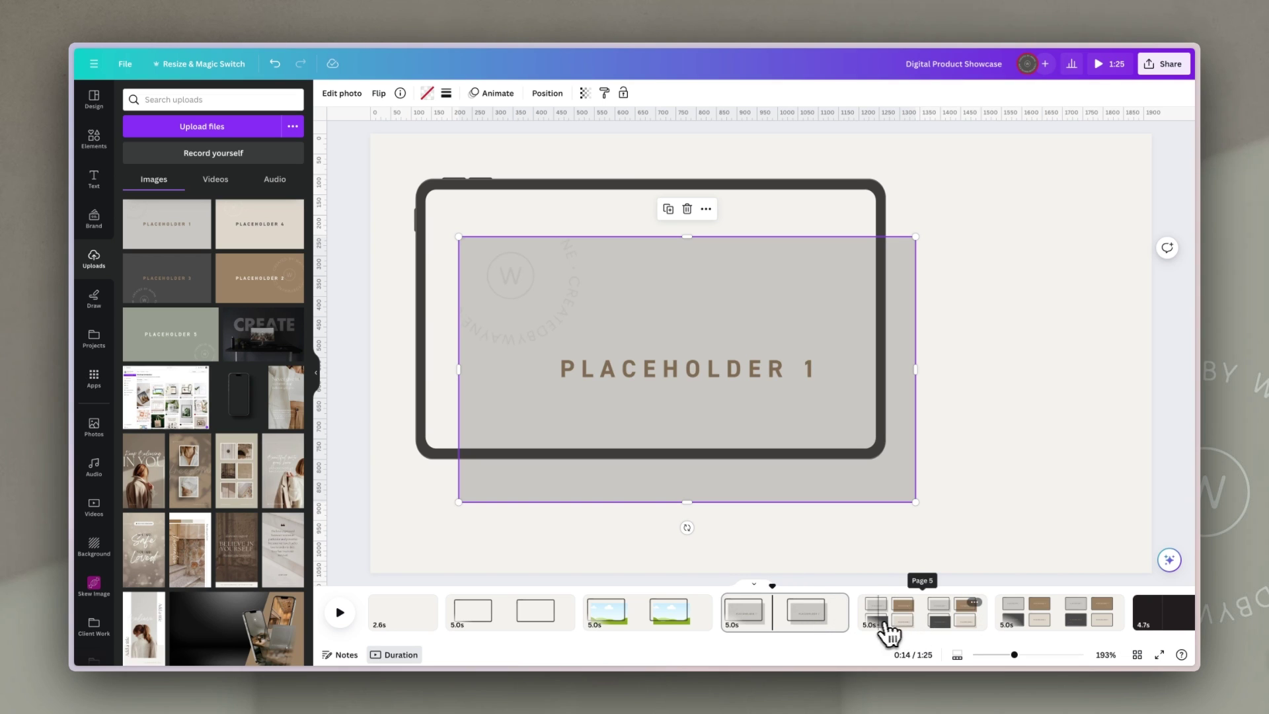
pyautogui.click(913, 622)
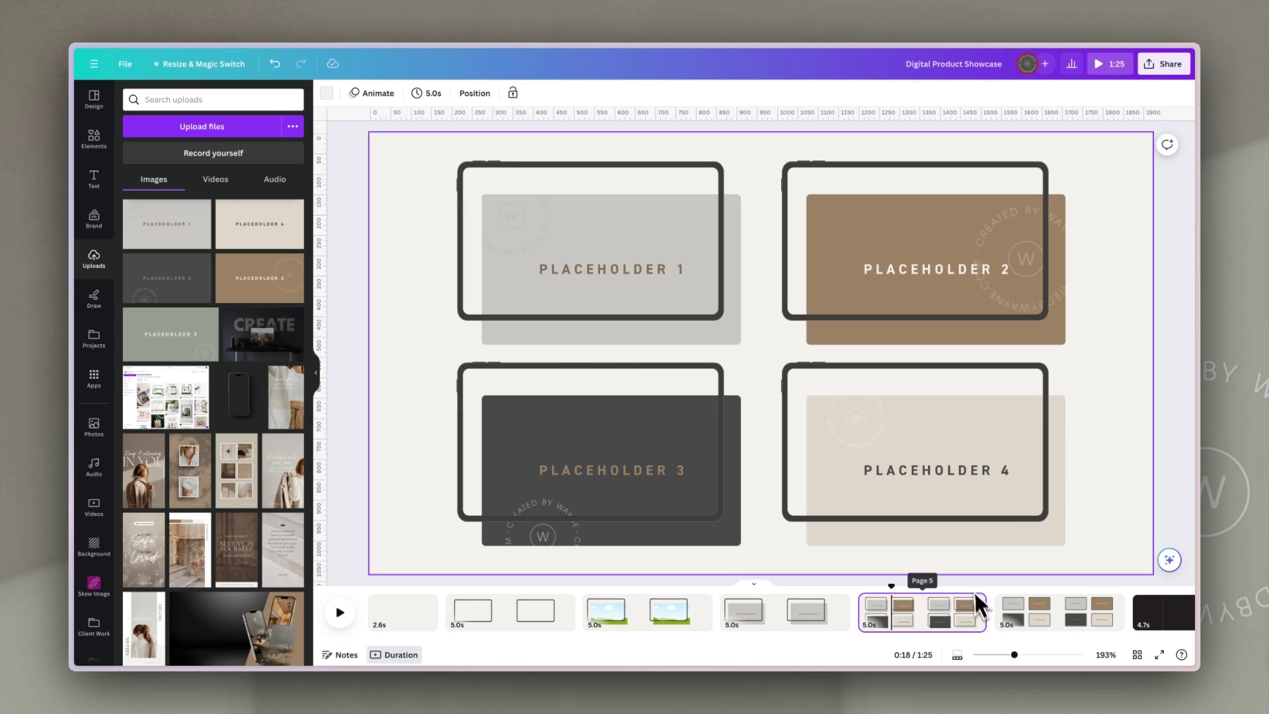
pyautogui.click(1026, 623)
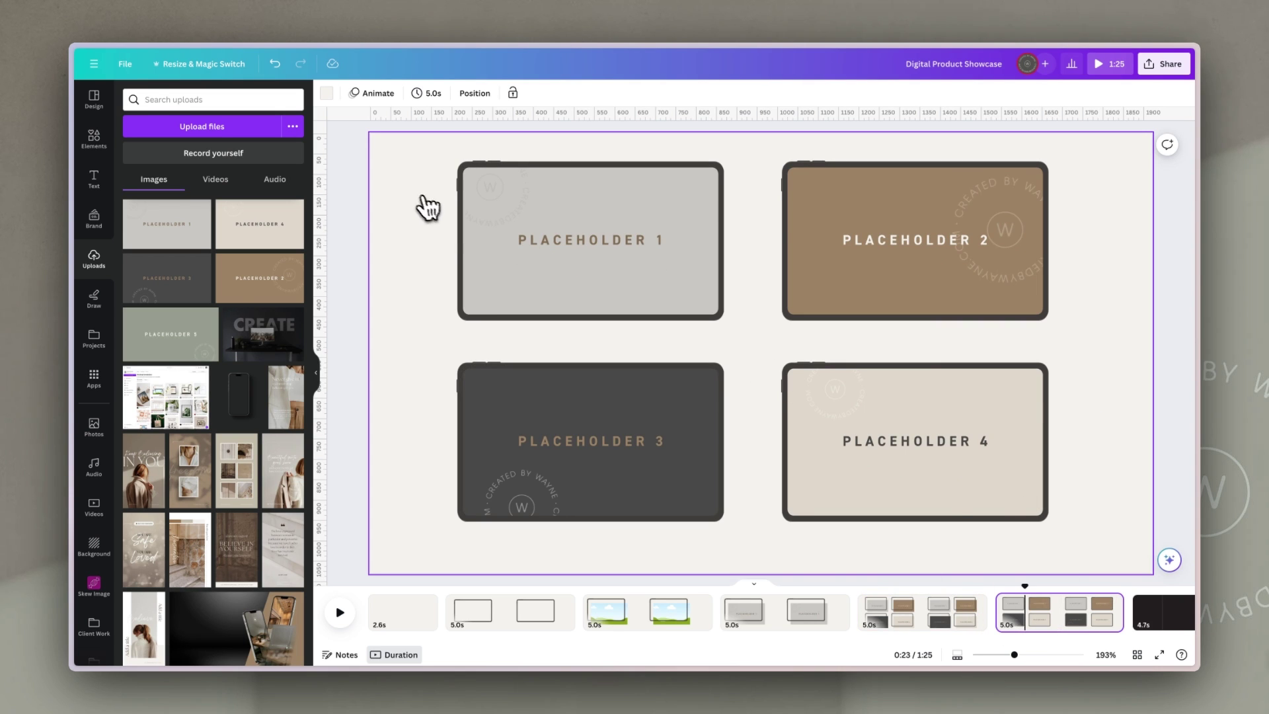
# Align the Placeholder 1 image and its tablet frame to each other's middle and center, and group them.
pyautogui.moveTo(414, 208); pyautogui.dragTo(493, 286)
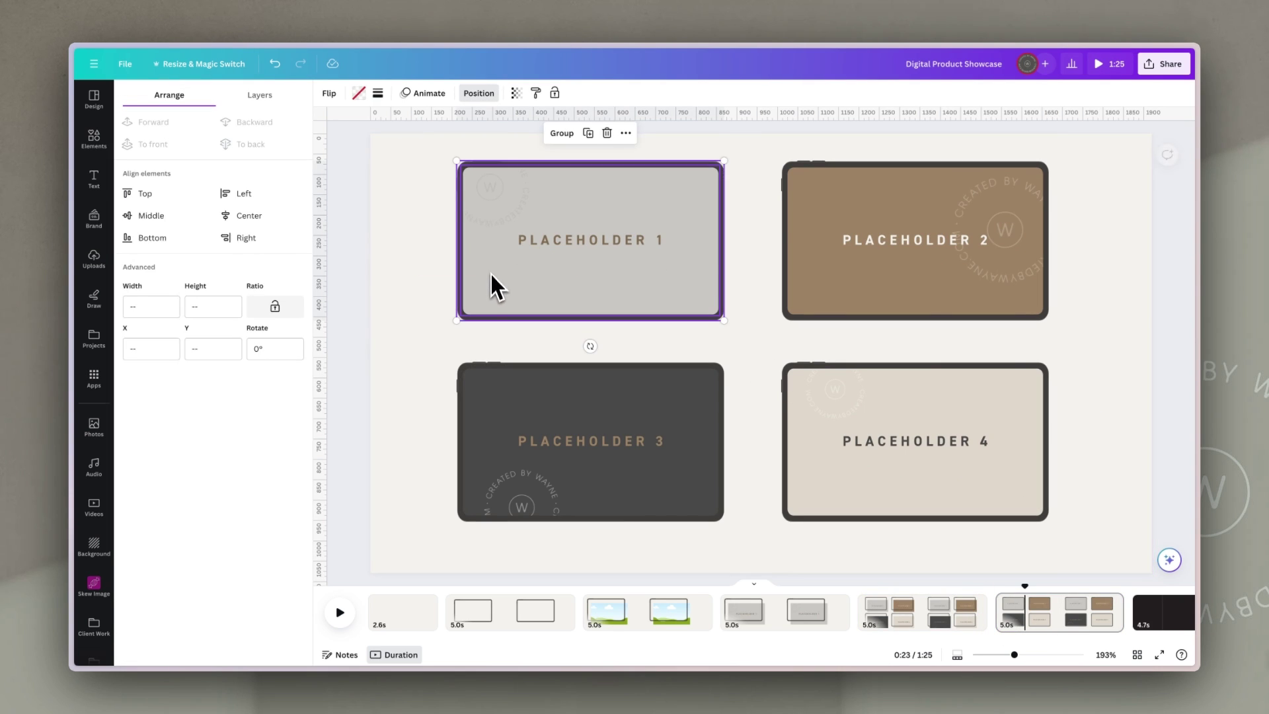
pyautogui.click(481, 94)
pyautogui.click(486, 99)
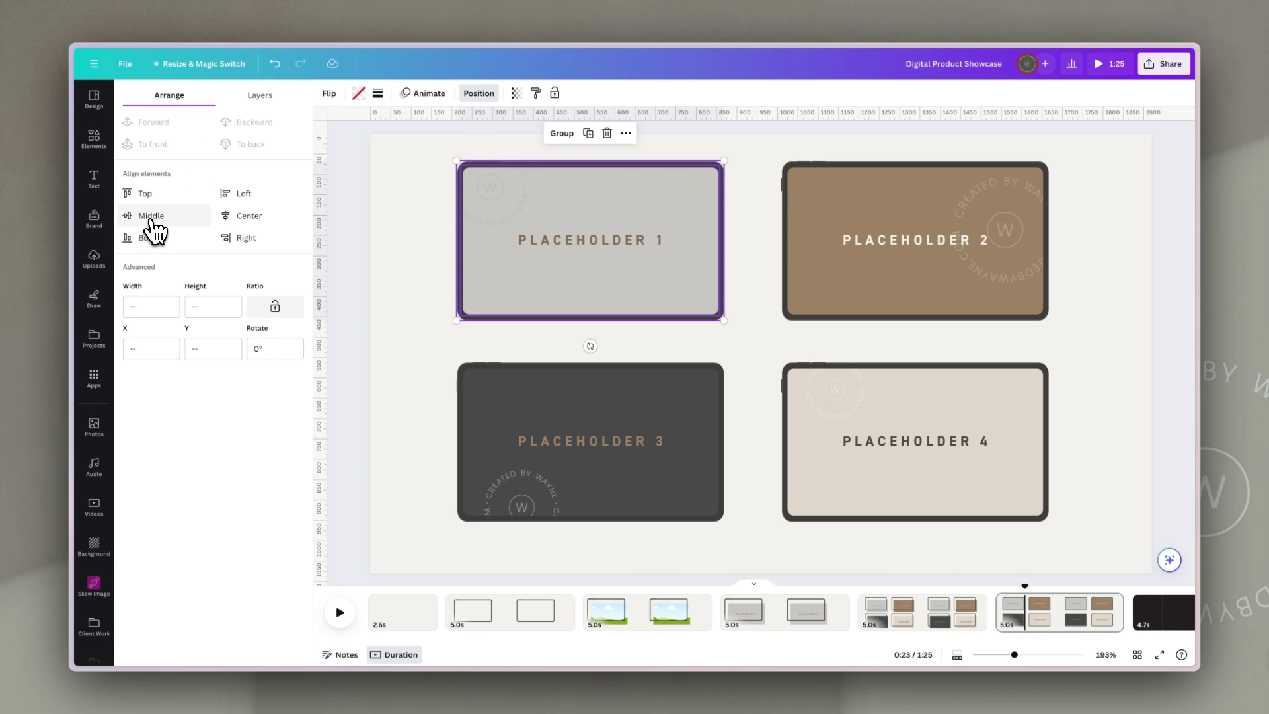
pyautogui.click(151, 219)
pyautogui.click(254, 217)
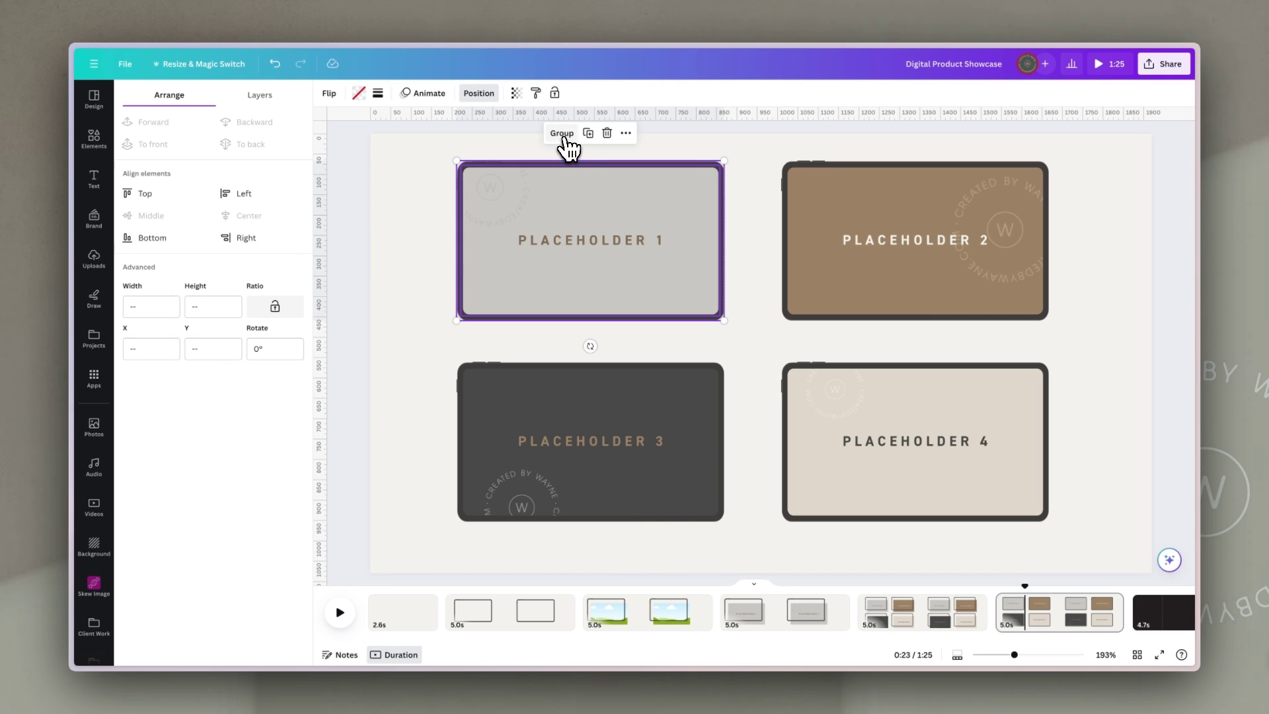
pyautogui.click(562, 133)
# Check the other three grouped mockups and show the layer order of the page.
pyautogui.click(912, 269)
pyautogui.click(595, 430)
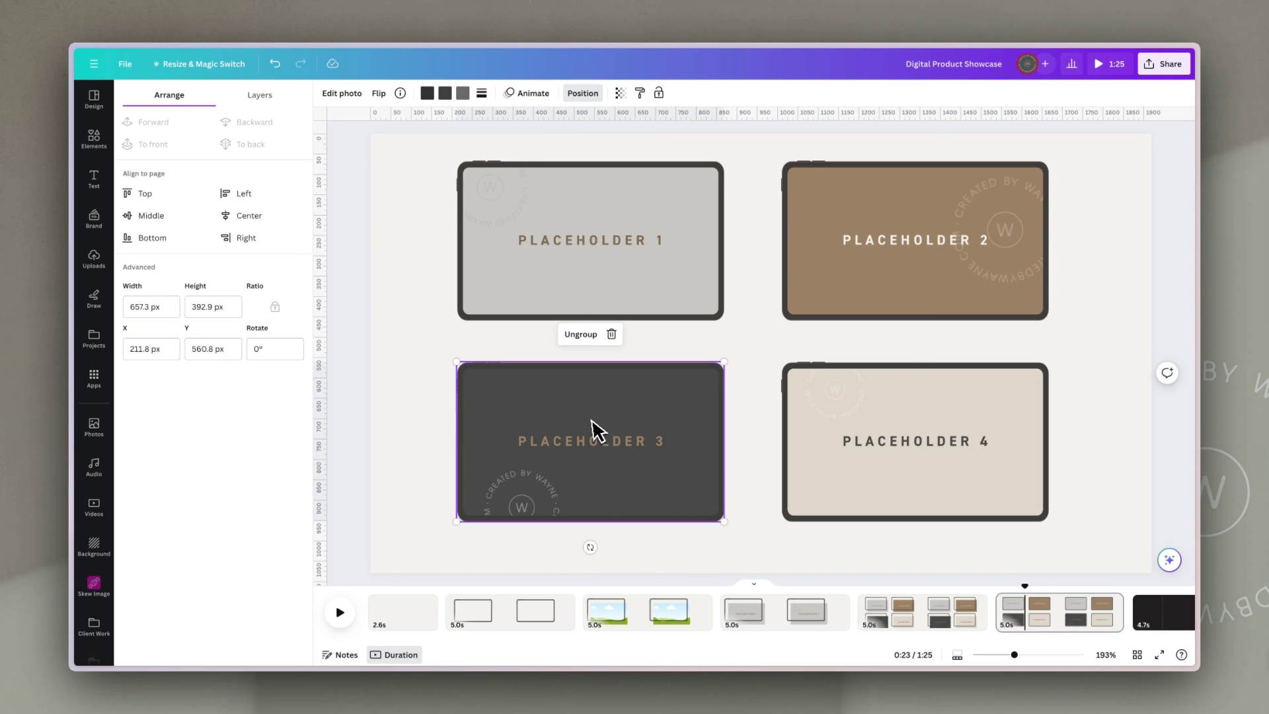
pyautogui.click(883, 423)
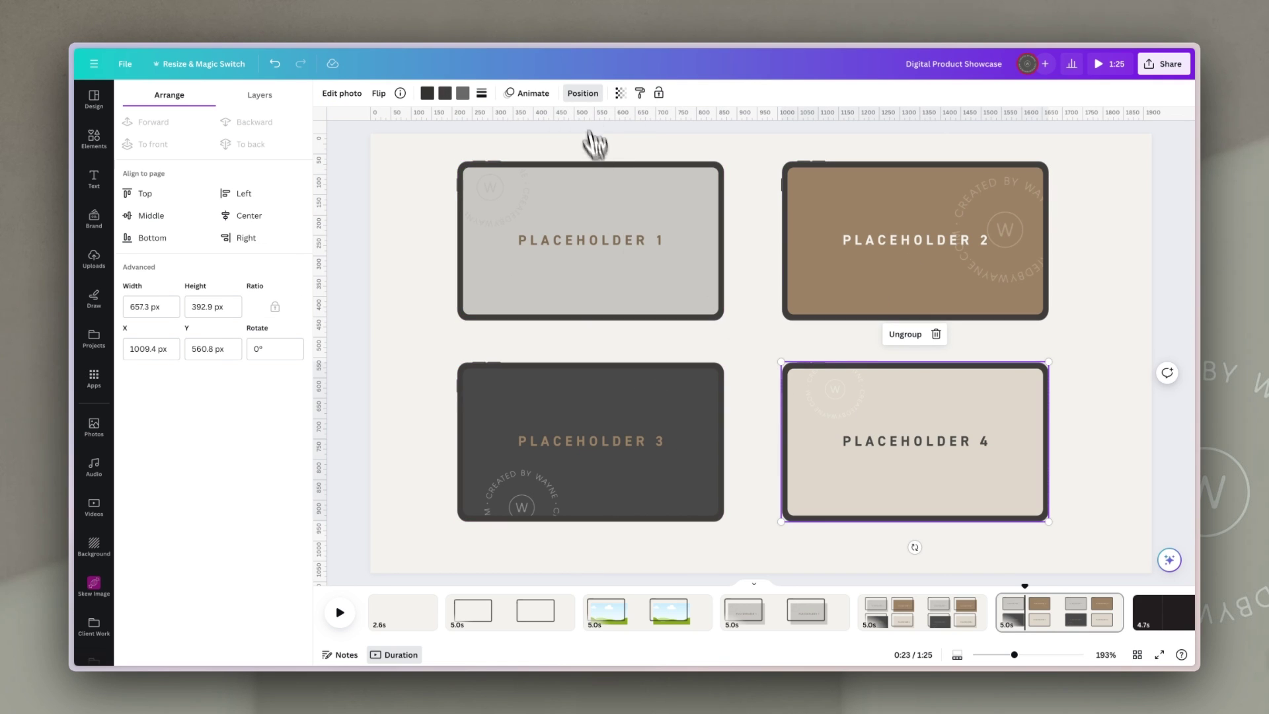
pyautogui.click(582, 94)
pyautogui.click(581, 95)
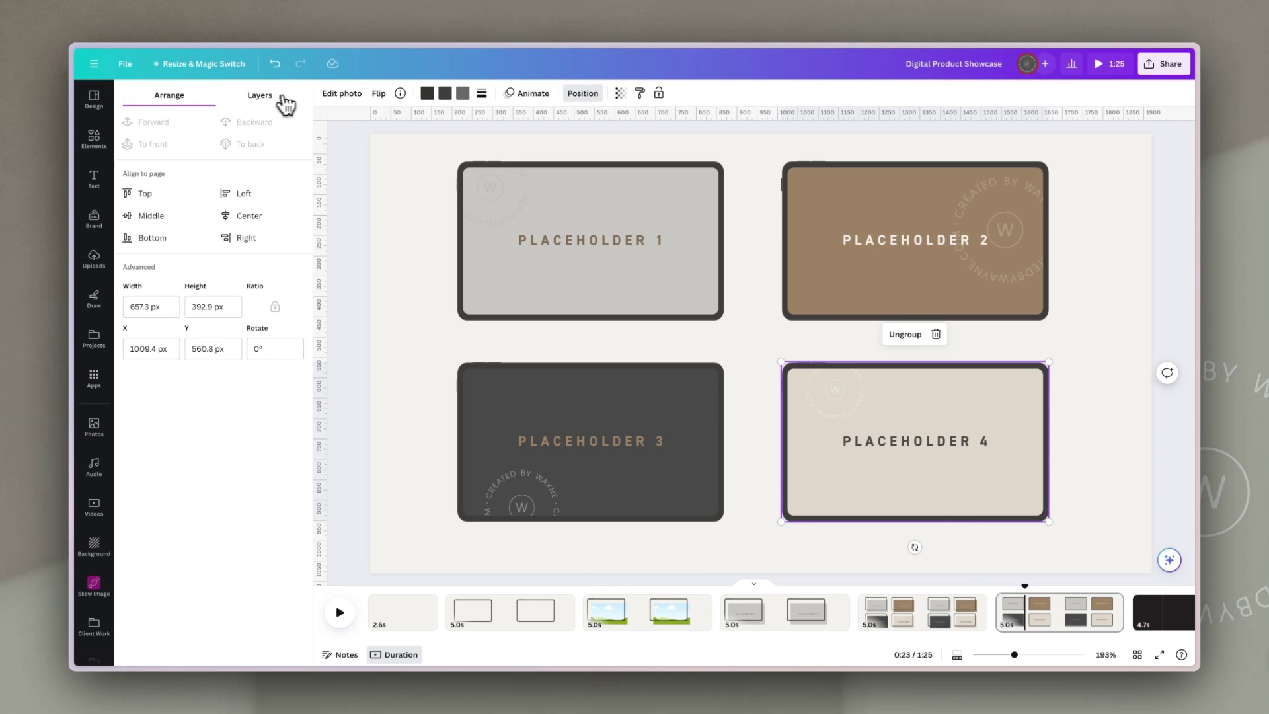
pyautogui.click(267, 99)
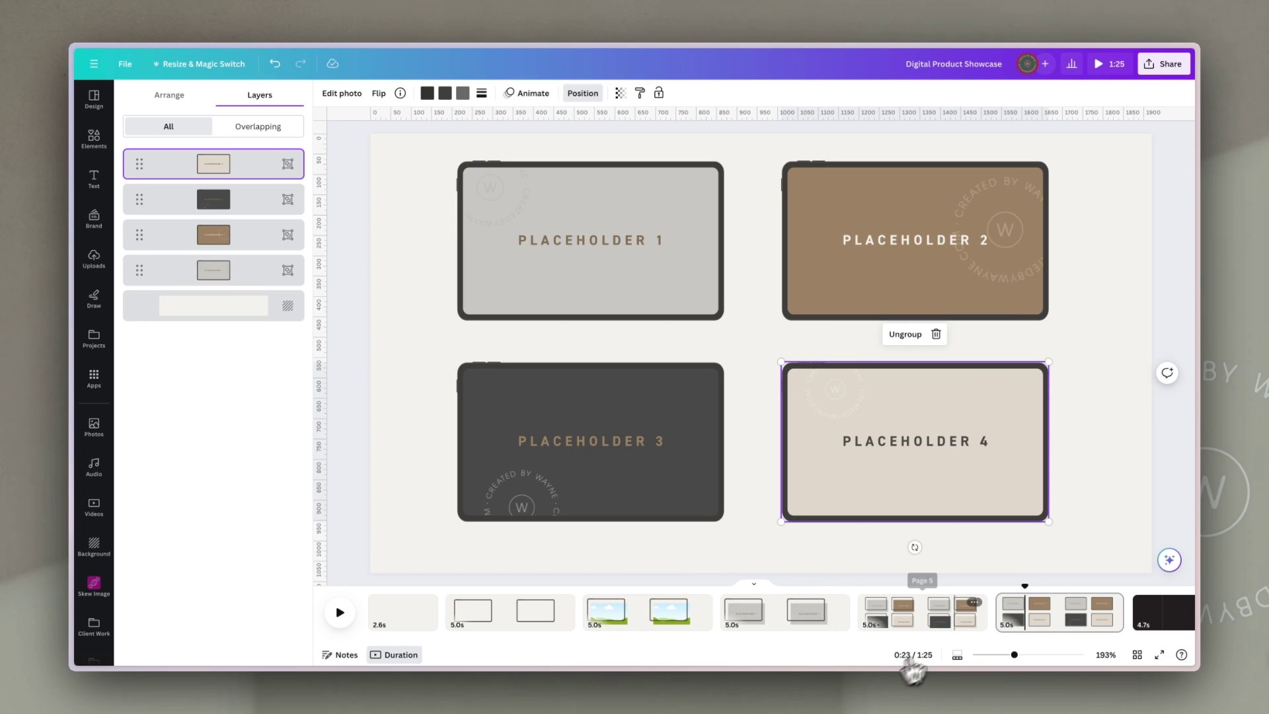
# Examine the black 4.7 s page, the blank 0.5 s page and the grouped Placeholder 1 mockup on the 1.6 s page.
pyautogui.hscroll(2, 957, 640)
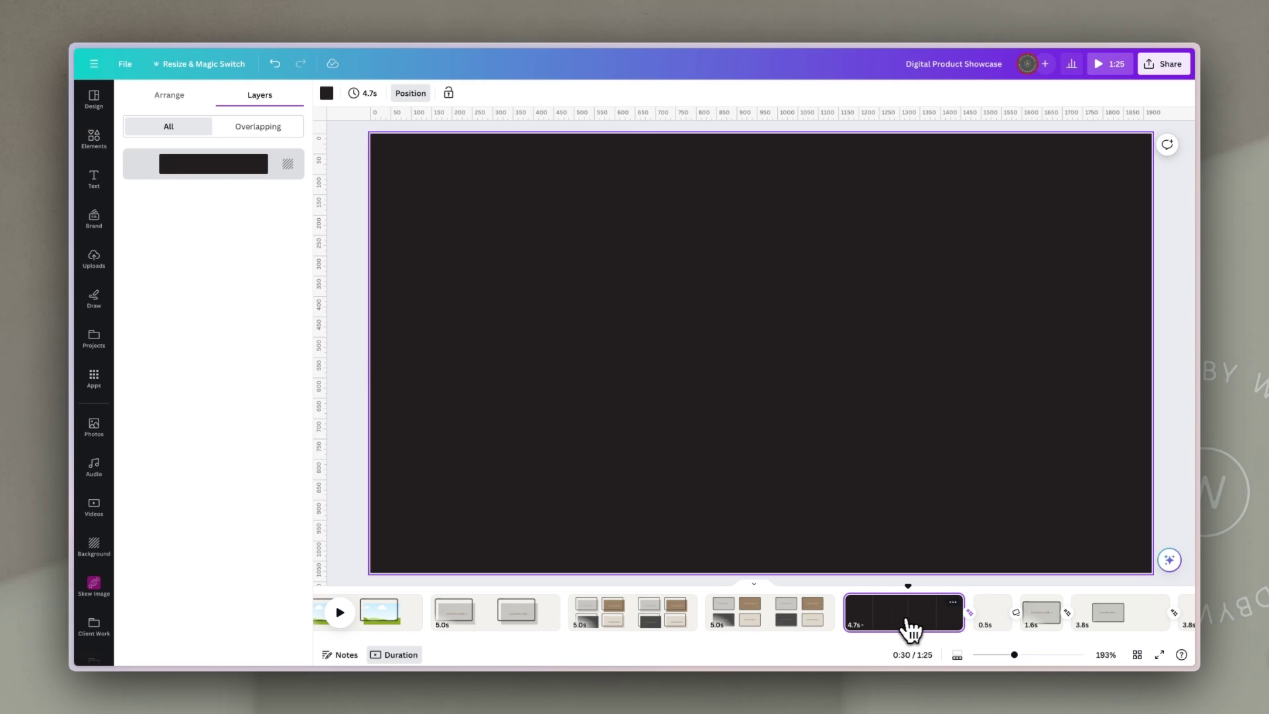
pyautogui.hscroll(5, 910, 631)
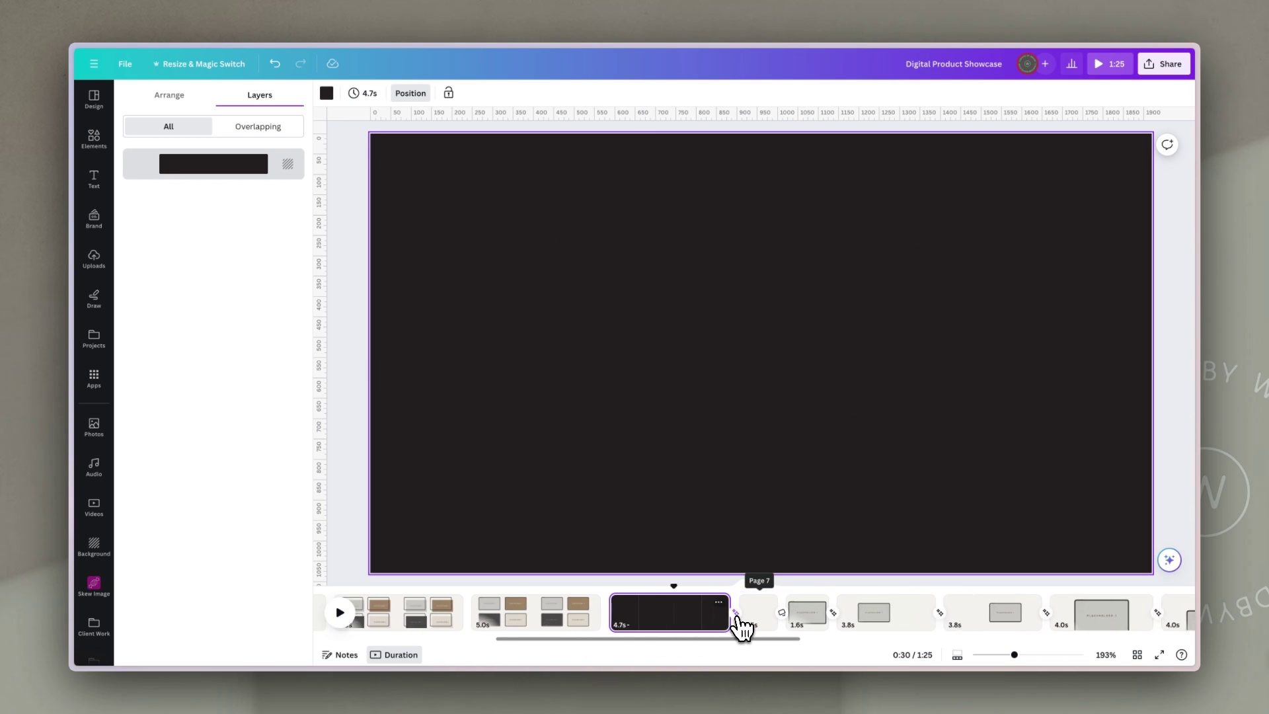
pyautogui.hscroll(3, 741, 628)
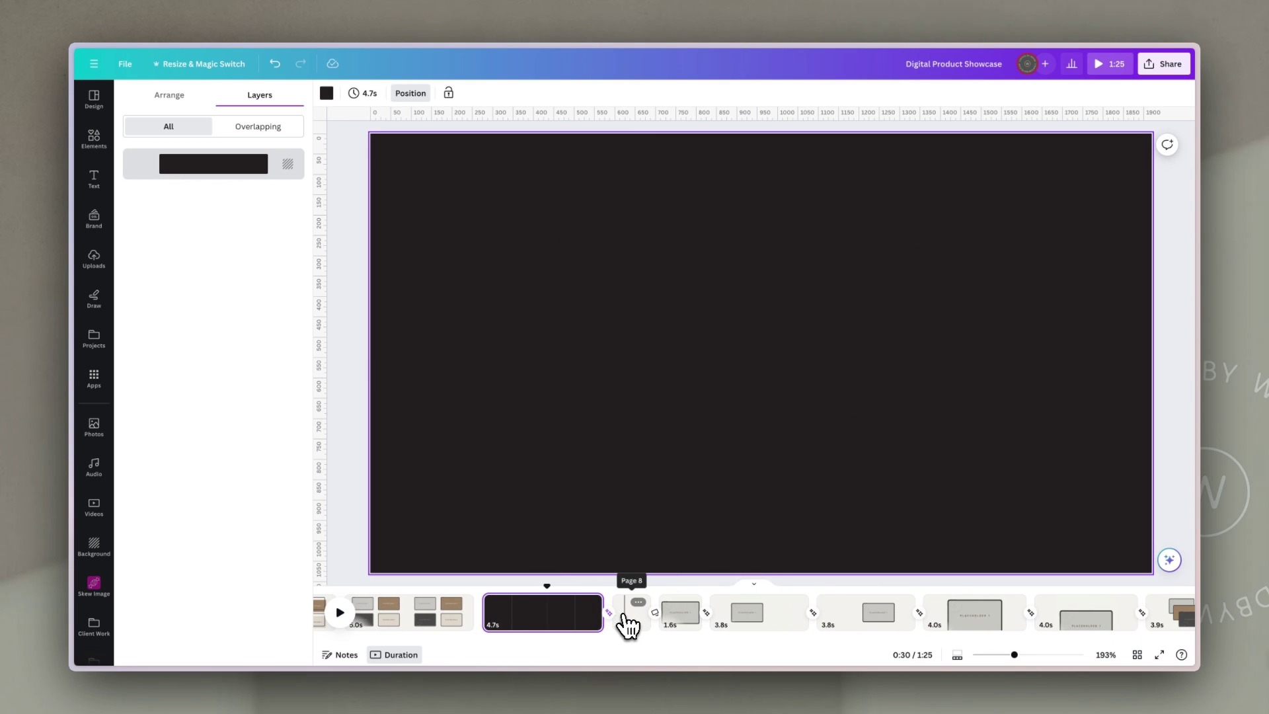
pyautogui.moveTo(627, 627); pyautogui.dragTo(605, 638)
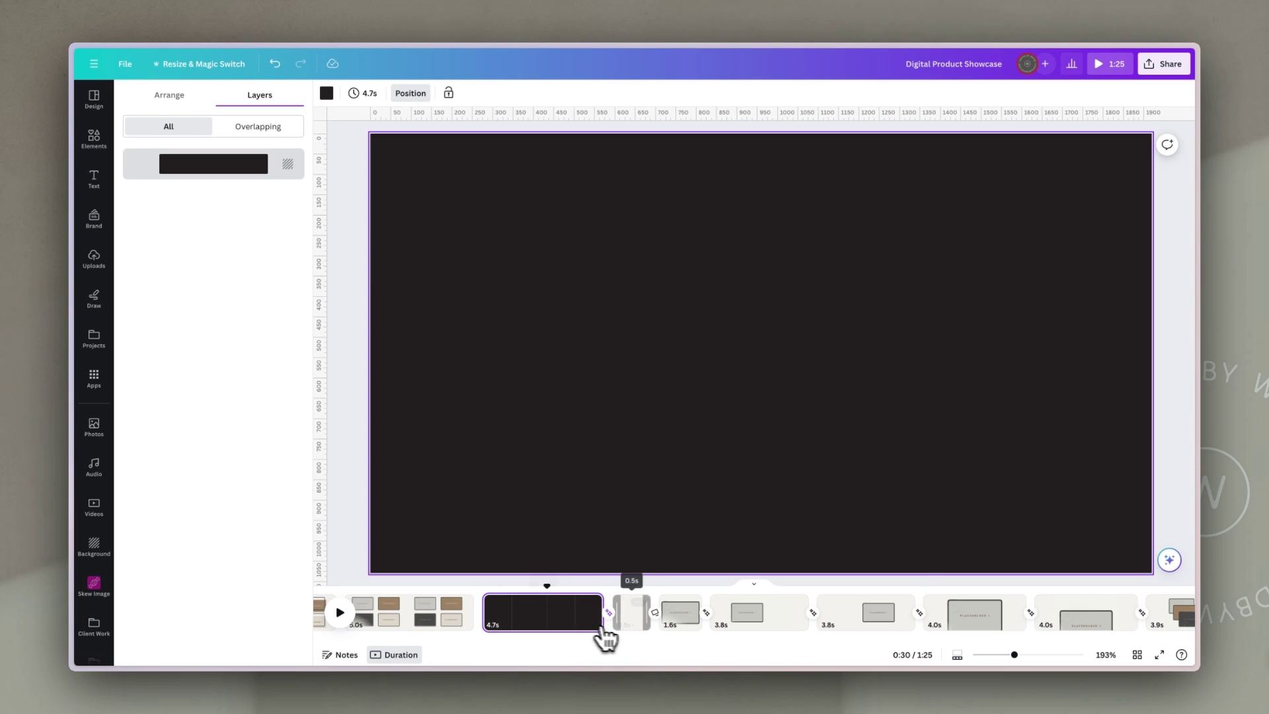
pyautogui.click(623, 633)
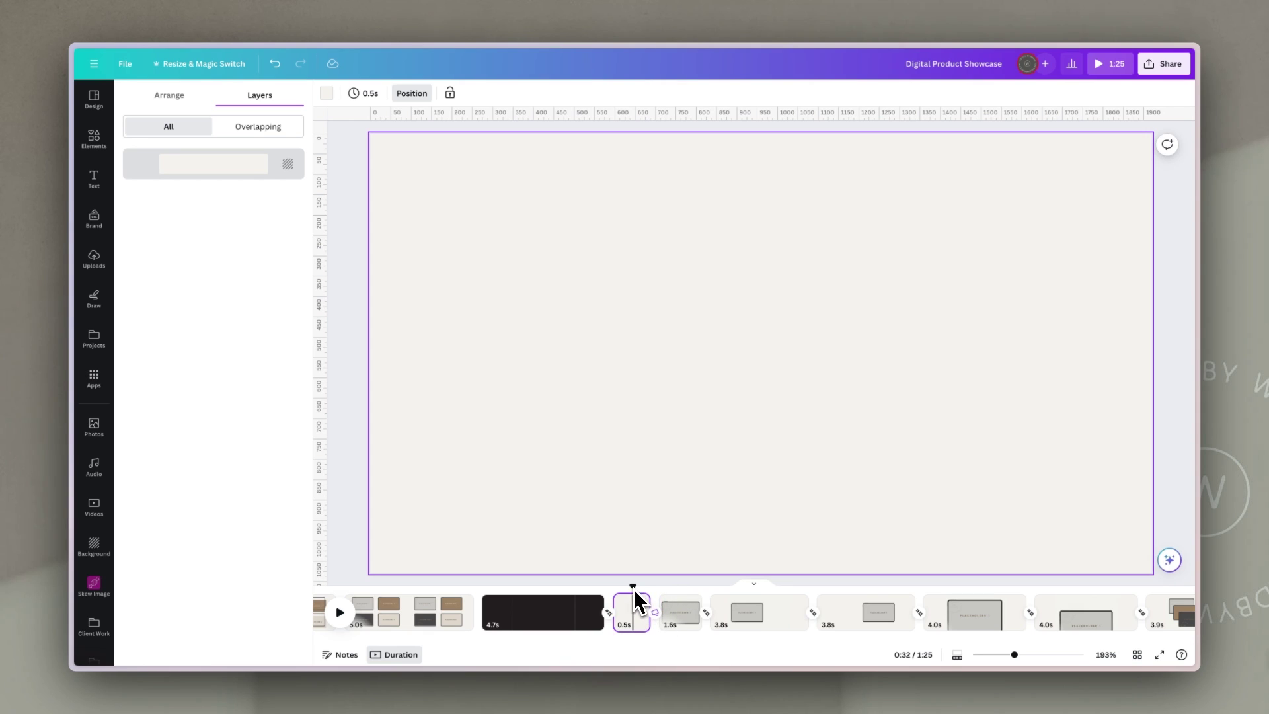
pyautogui.click(680, 631)
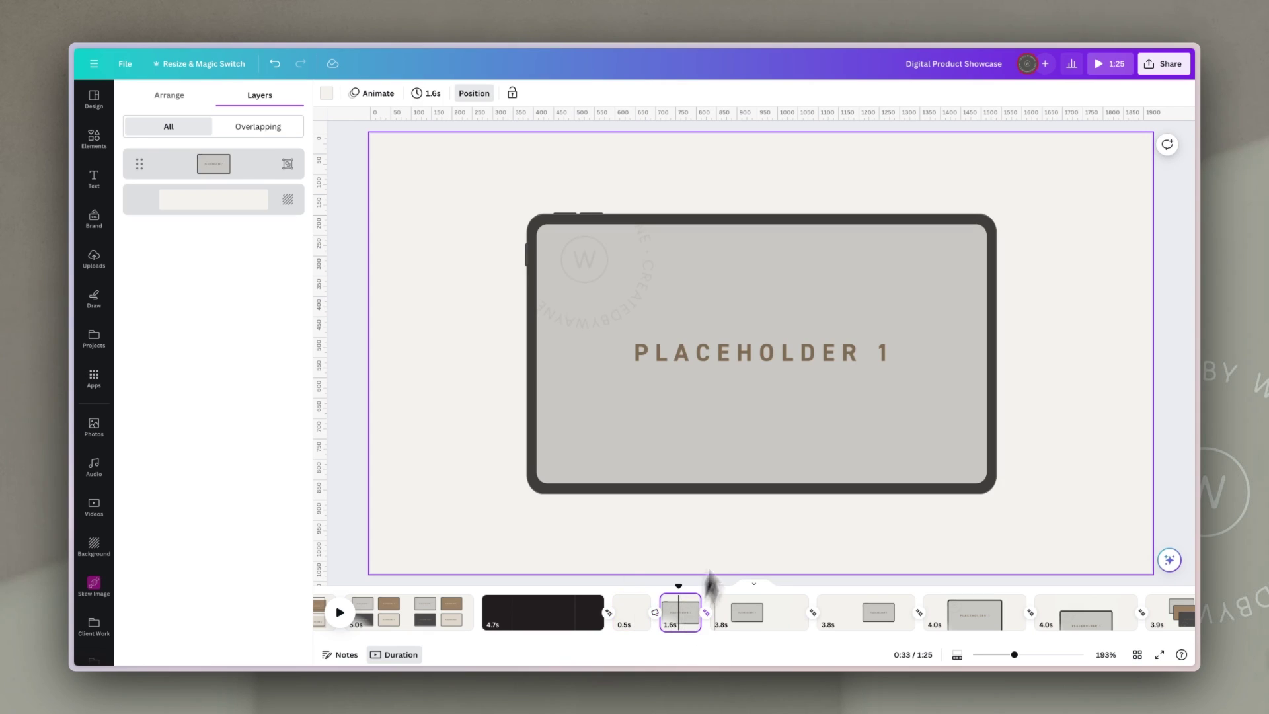
pyautogui.click(761, 357)
pyautogui.click(1016, 280)
pyautogui.click(975, 232)
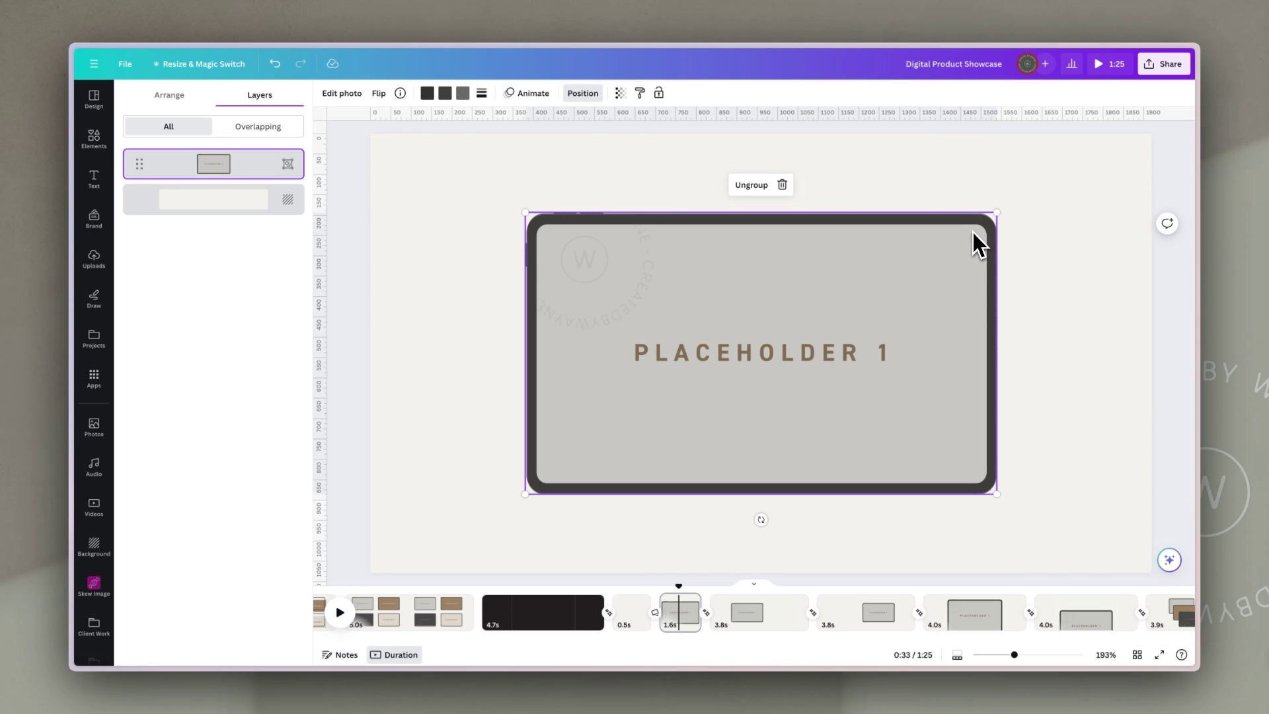
# Inspect the Chop transition between the blank 0.5 s page and the 1.6 s page, and preview it.
pyautogui.click(660, 613)
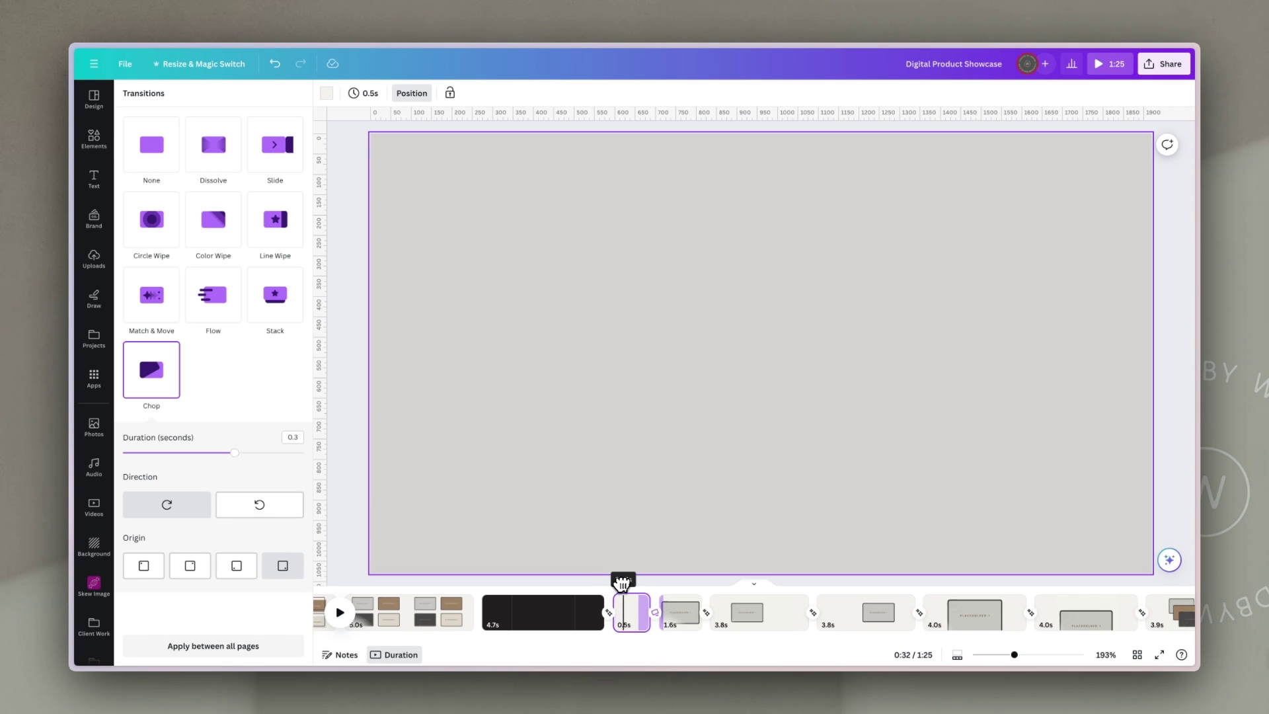
pyautogui.click(631, 618)
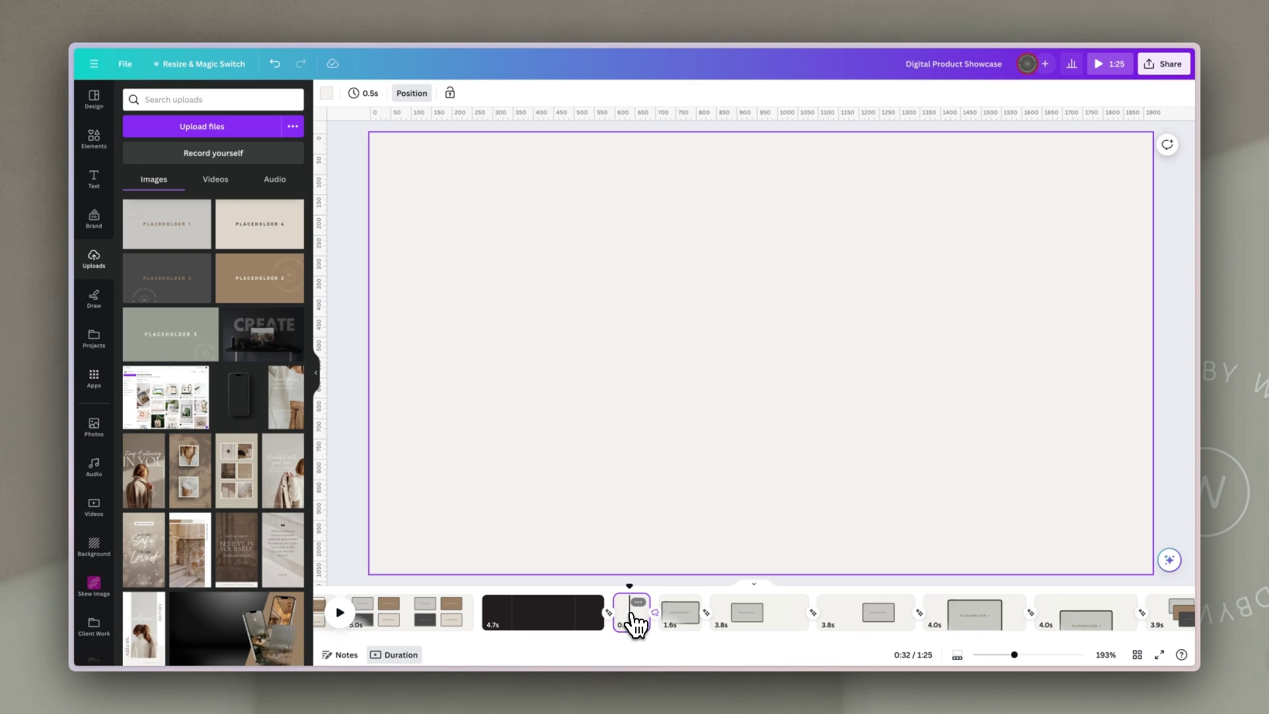
pyautogui.press('space')
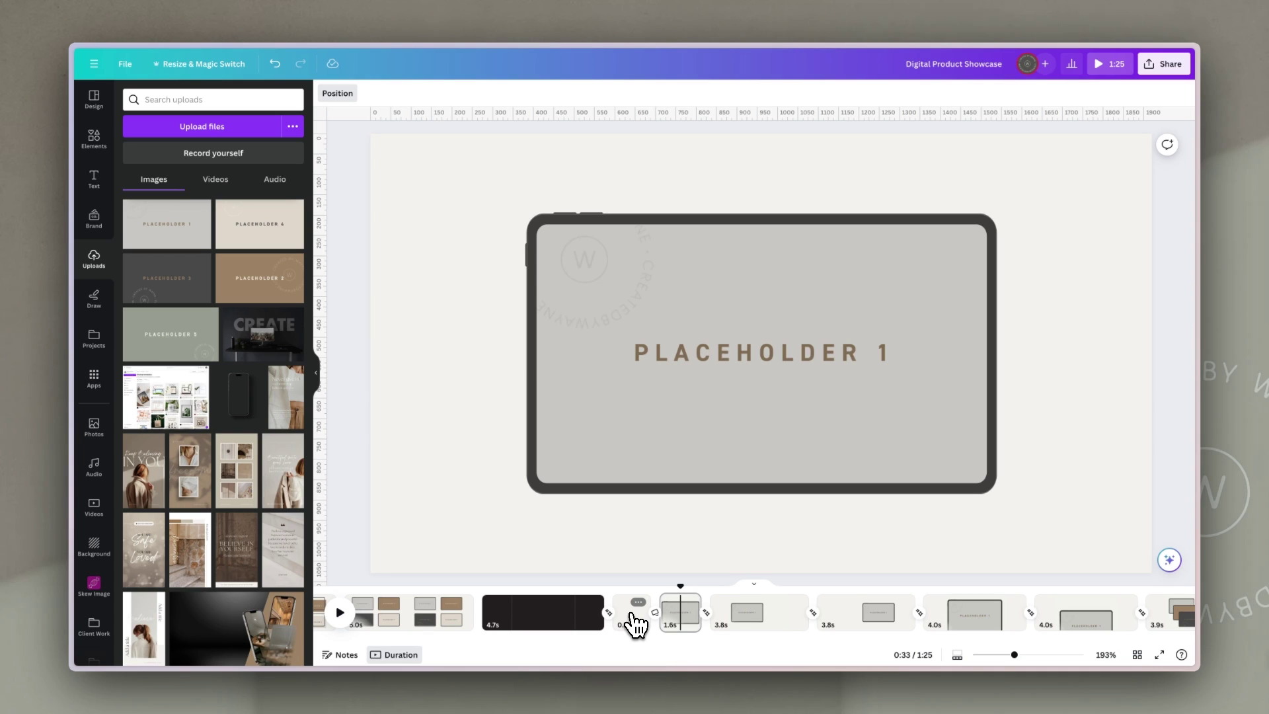
# Compare the mockup's position and size on the two 3.8 s pages and the two 4.0 s pages of the Placeholder 1 sequence.
pyautogui.click(768, 625)
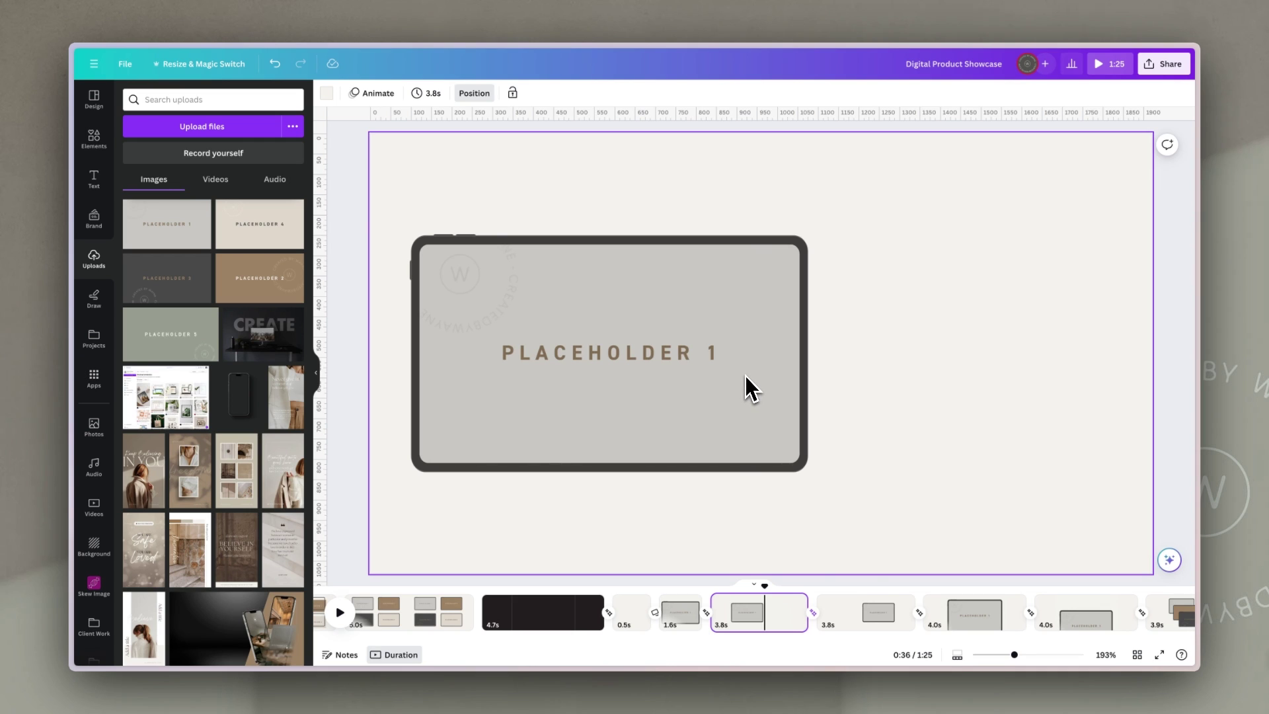
pyautogui.click(867, 626)
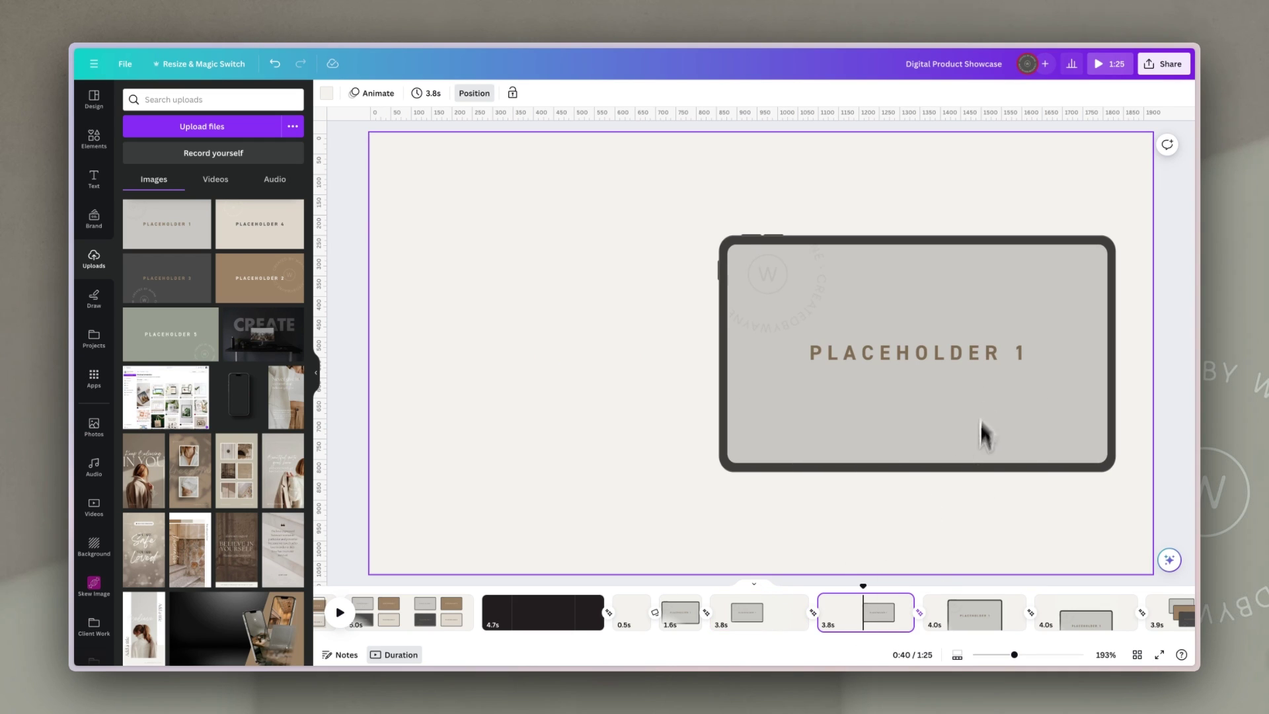
pyautogui.click(977, 625)
pyautogui.click(920, 363)
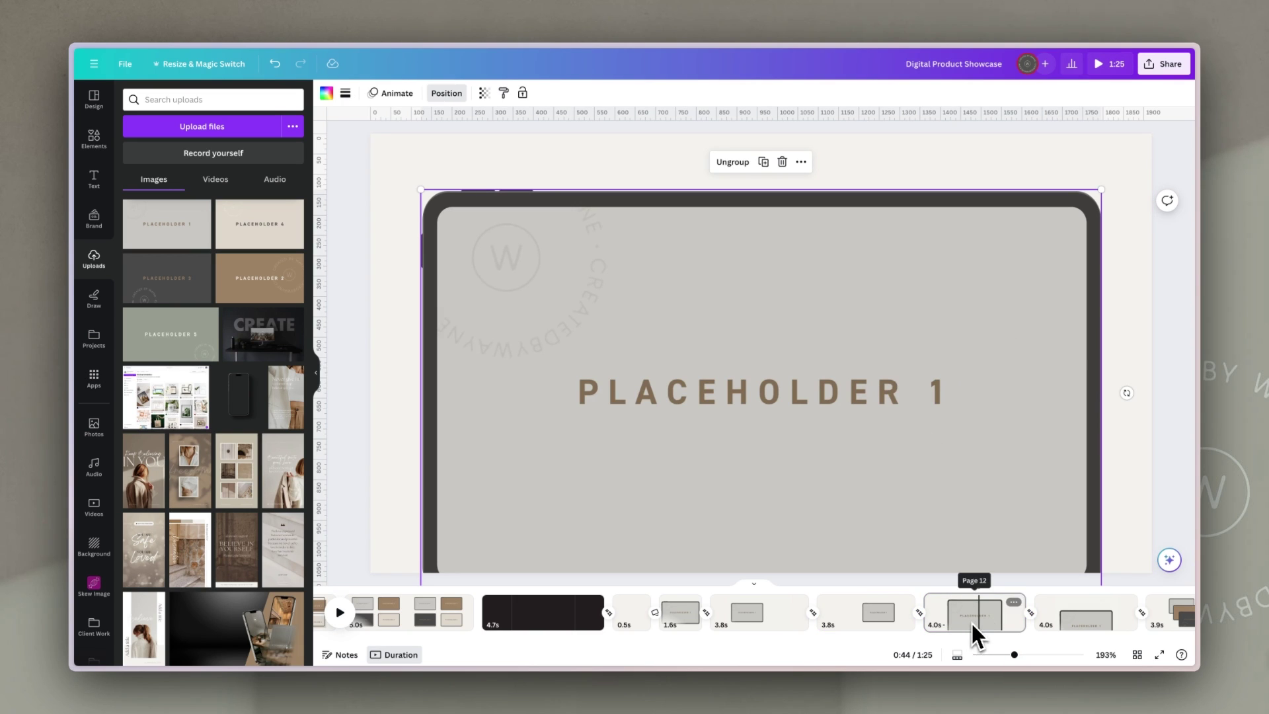
pyautogui.click(1086, 621)
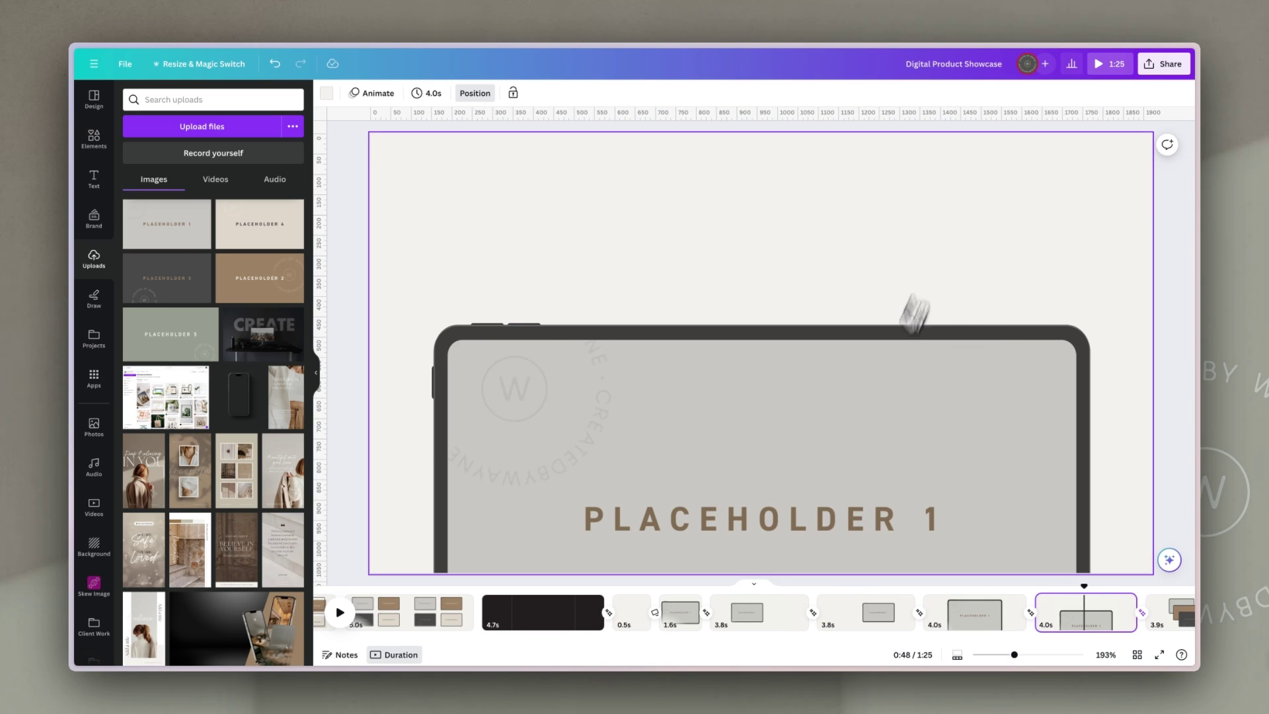
pyautogui.click(764, 621)
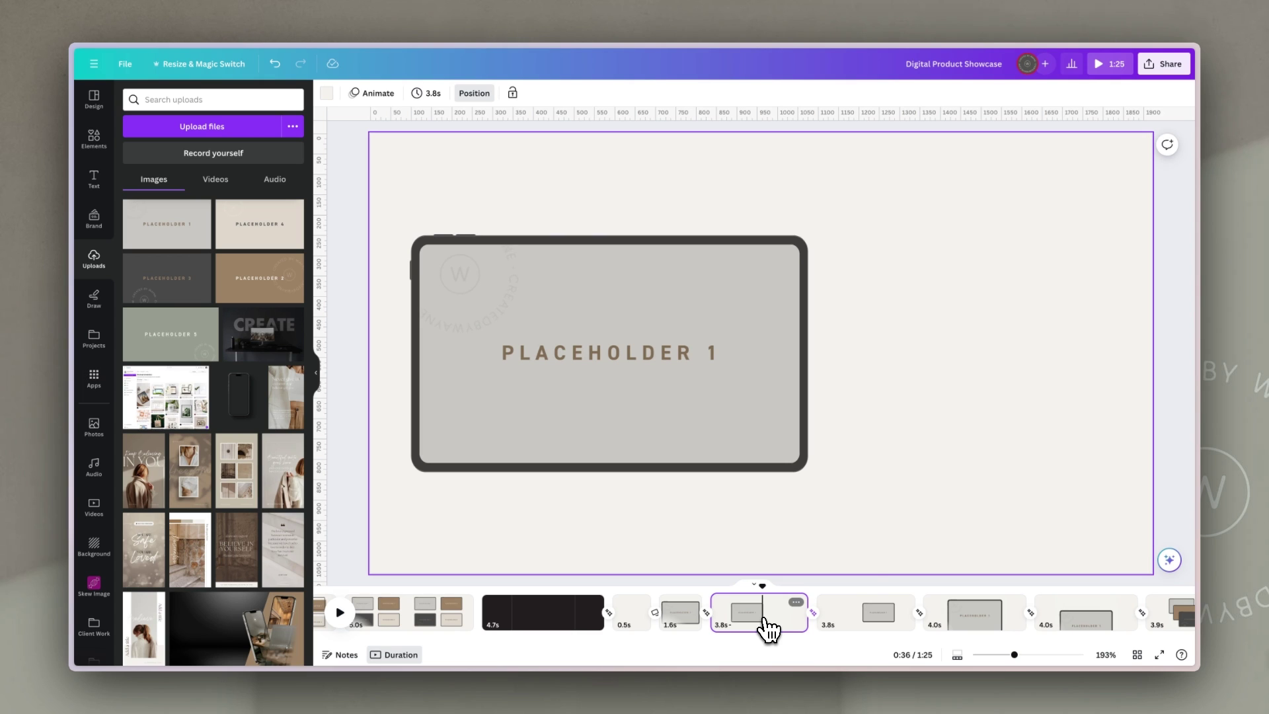
pyautogui.click(866, 624)
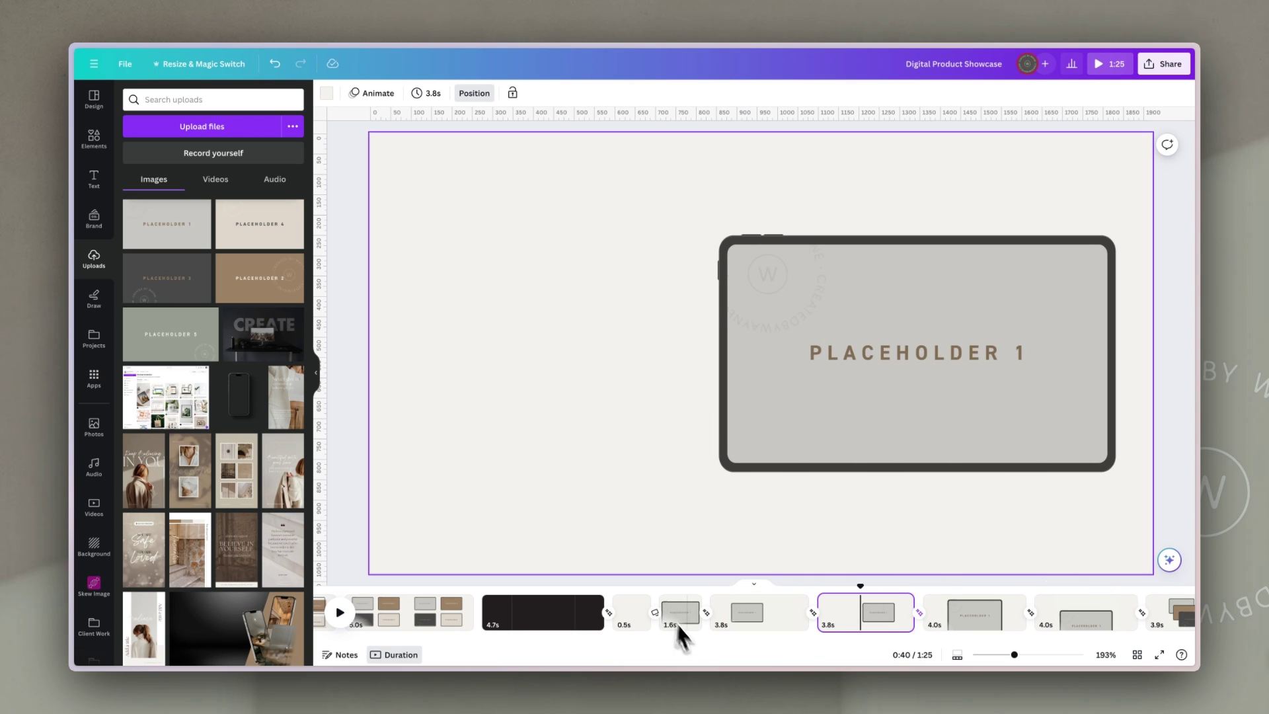
# Scrub back to the blank 0.5 s page and play the Placeholder 1 sequence through to the second 4.0 s page.
pyautogui.moveTo(861, 581); pyautogui.dragTo(637, 573)
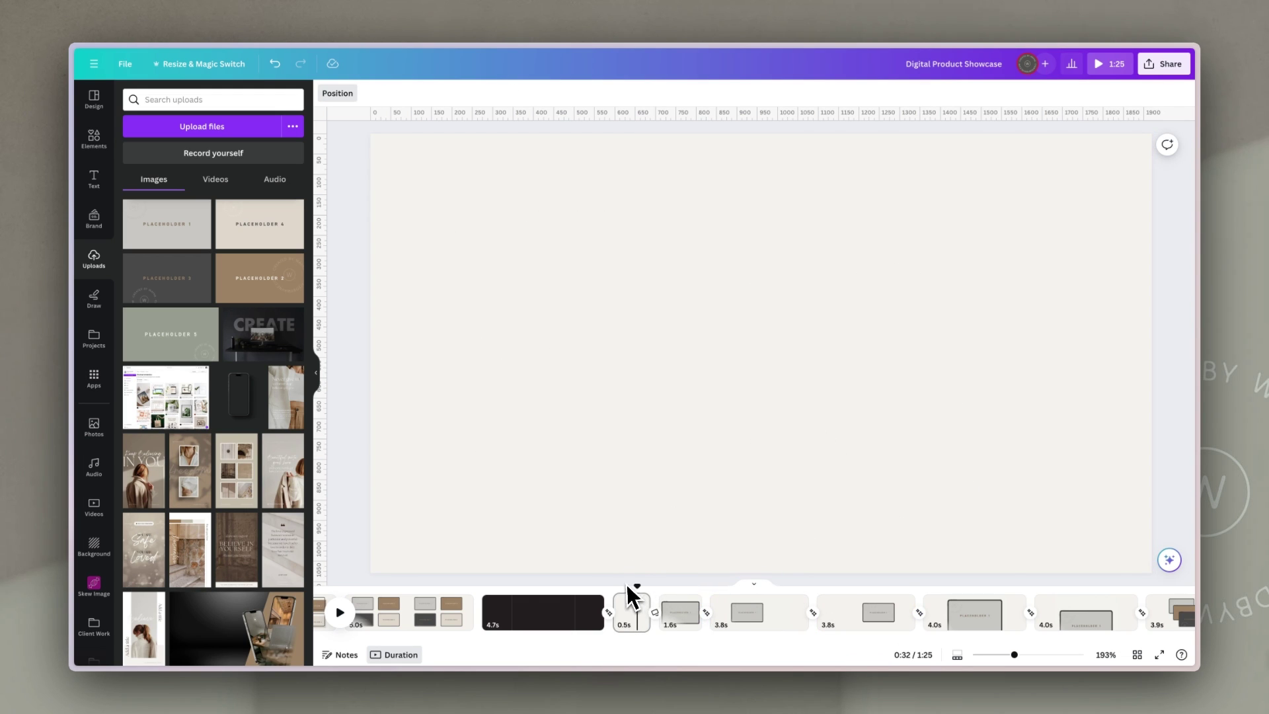
pyautogui.moveTo(636, 584); pyautogui.dragTo(680, 581)
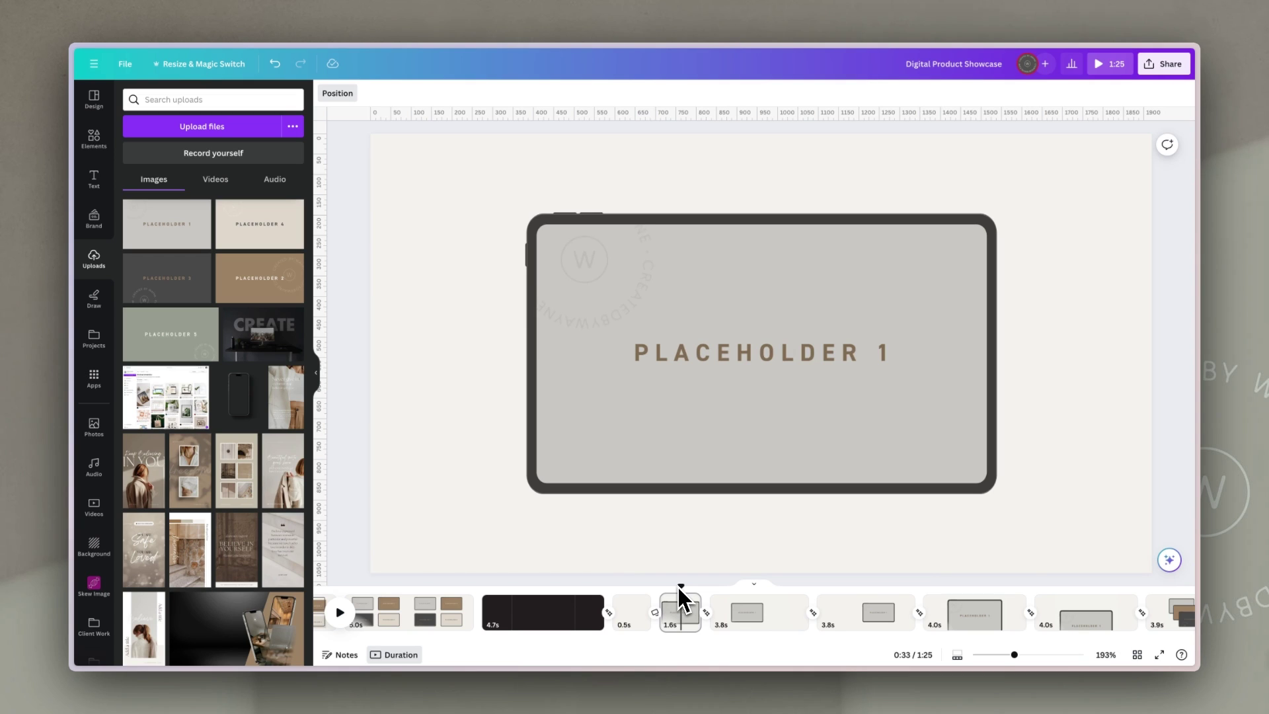
pyautogui.click(637, 598)
pyautogui.press('space')
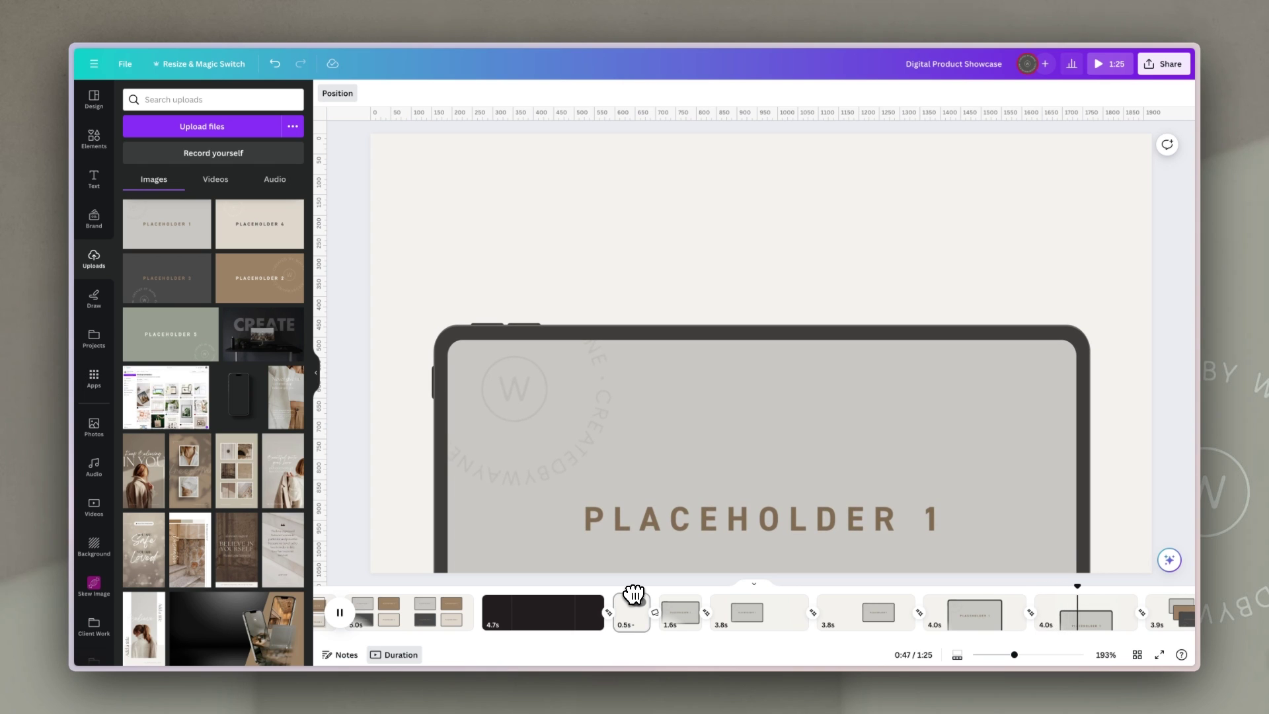
pyautogui.press('space')
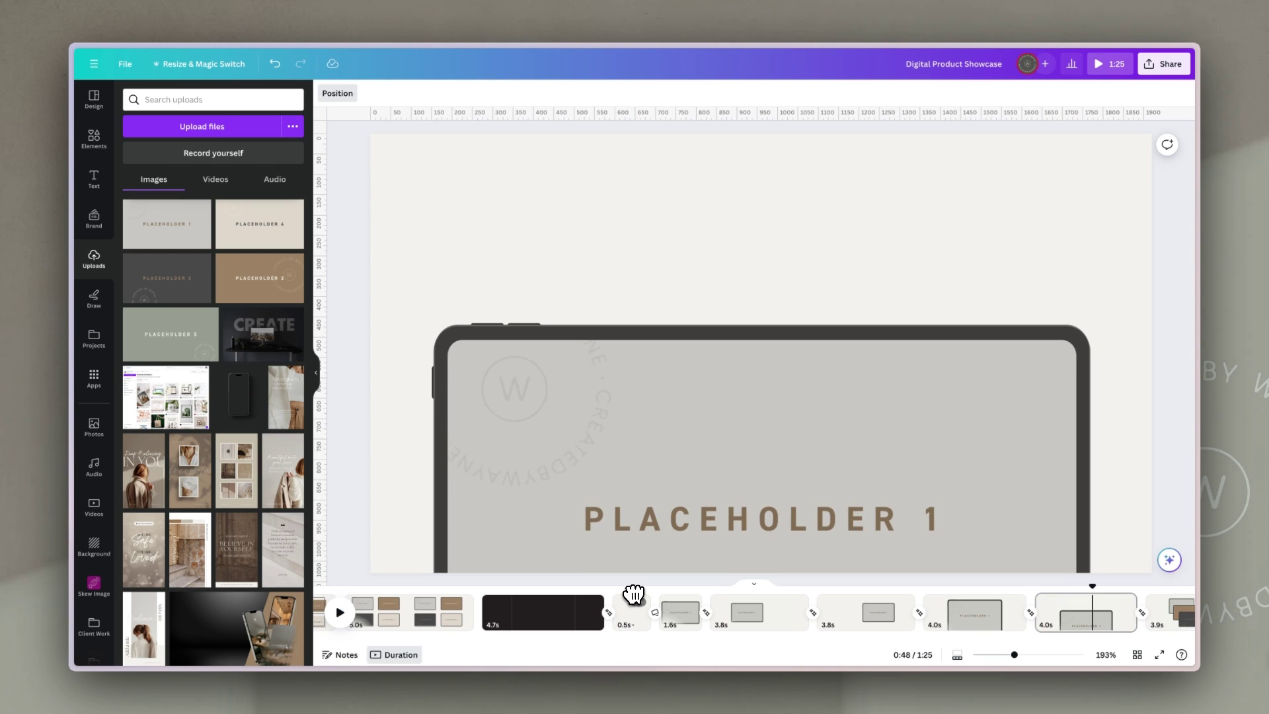
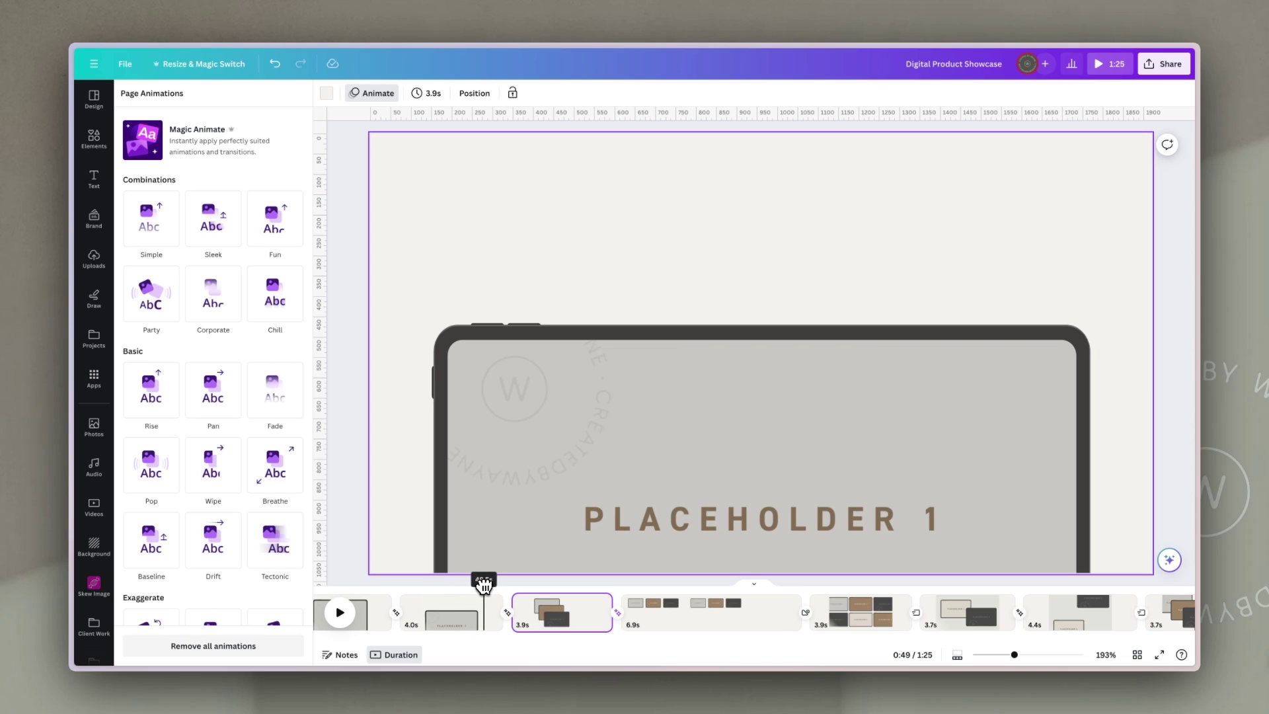
# Examine the layers of the 3.9 s page with the three overlapping tablet mockups.
pyautogui.moveTo(488, 584); pyautogui.dragTo(522, 586)
pyautogui.click(582, 626)
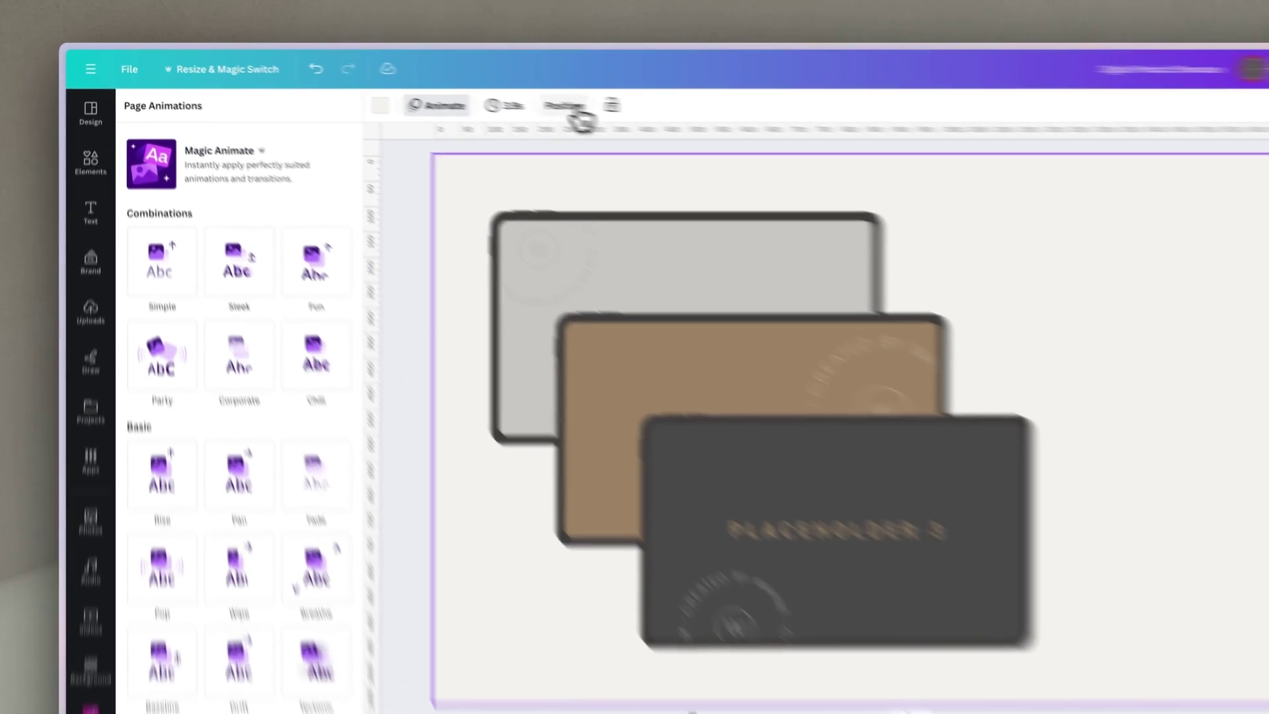
pyautogui.click(475, 93)
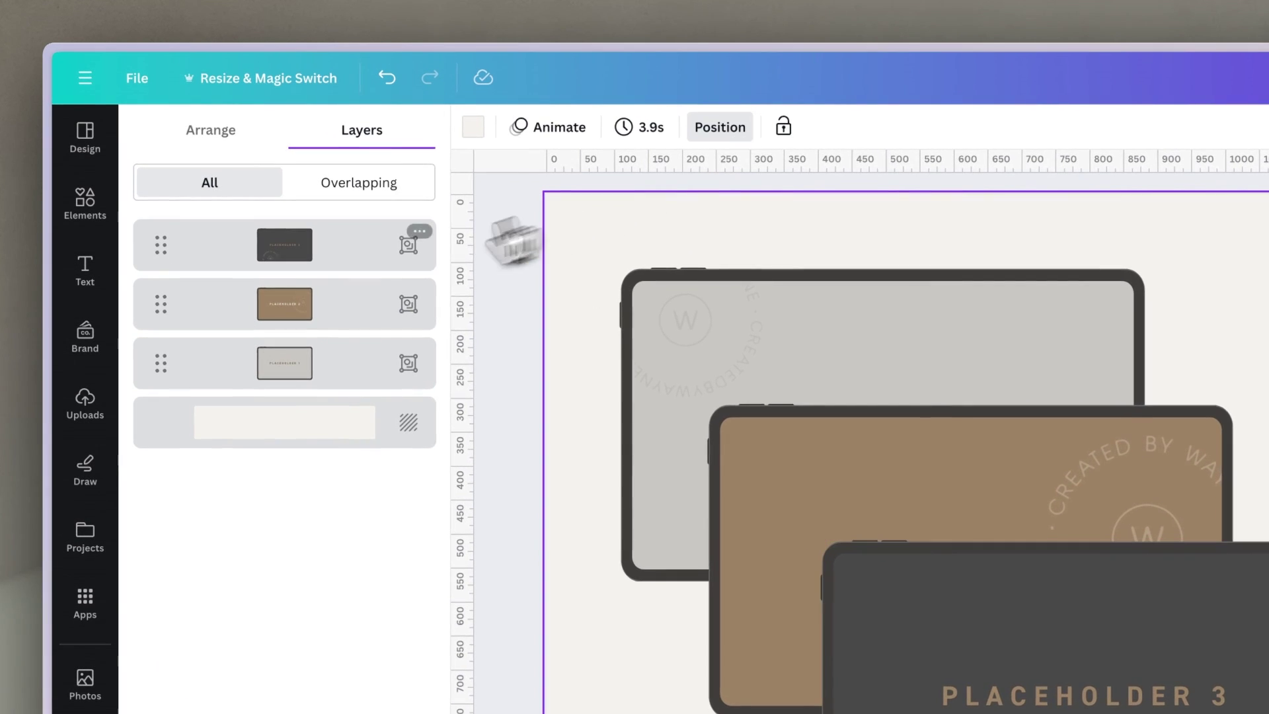
pyautogui.click(309, 313)
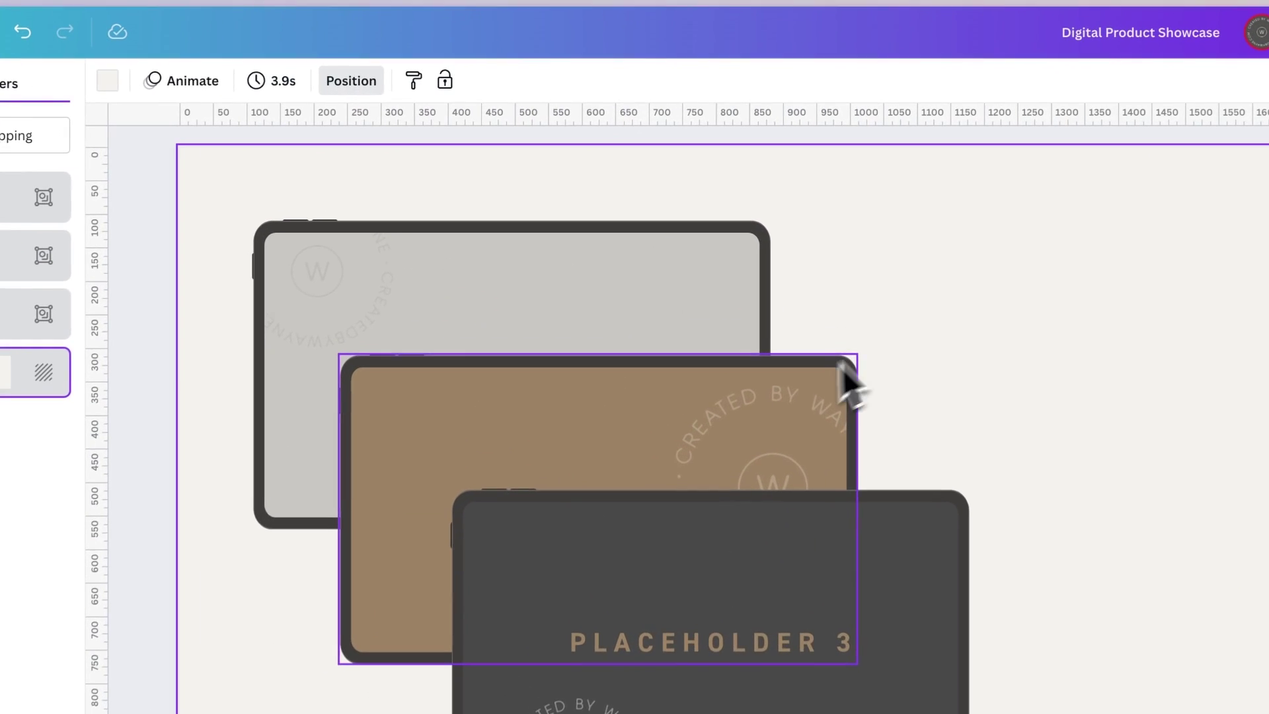
# Apply the Succession element animation to the brown Placeholder 2 mockup group on the 3.9 s page.
pyautogui.click(742, 282)
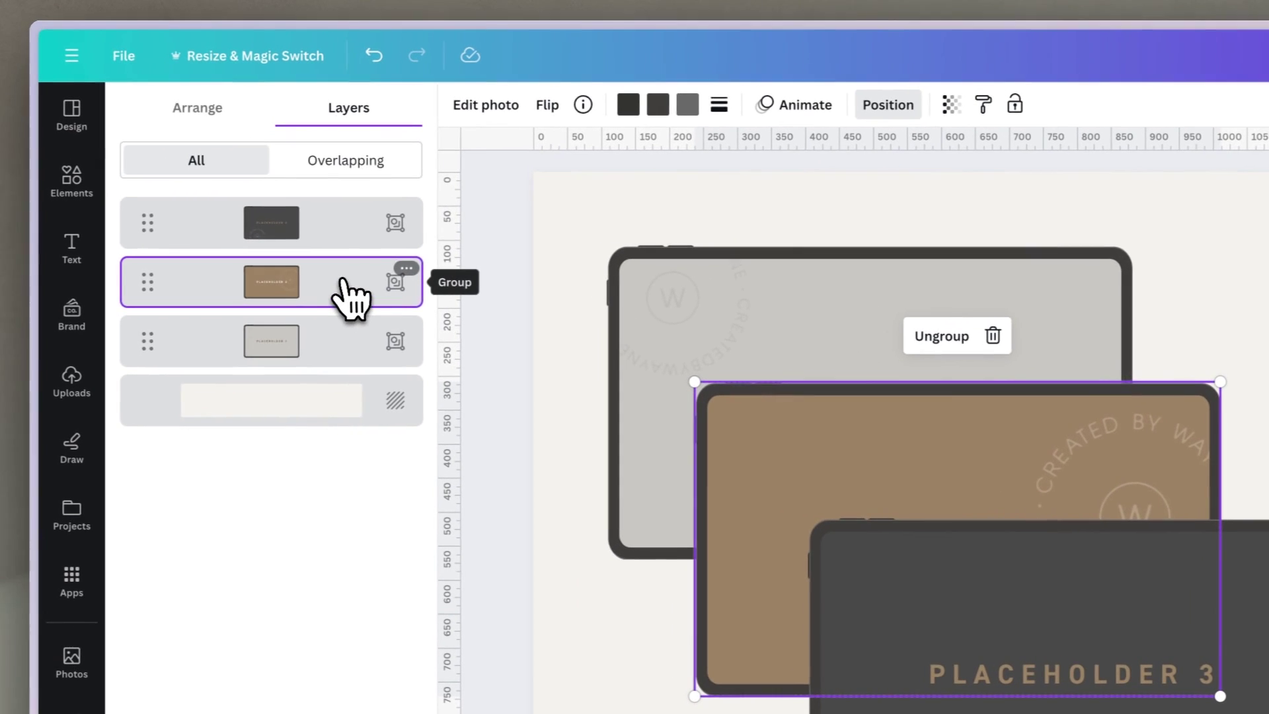
pyautogui.click(345, 286)
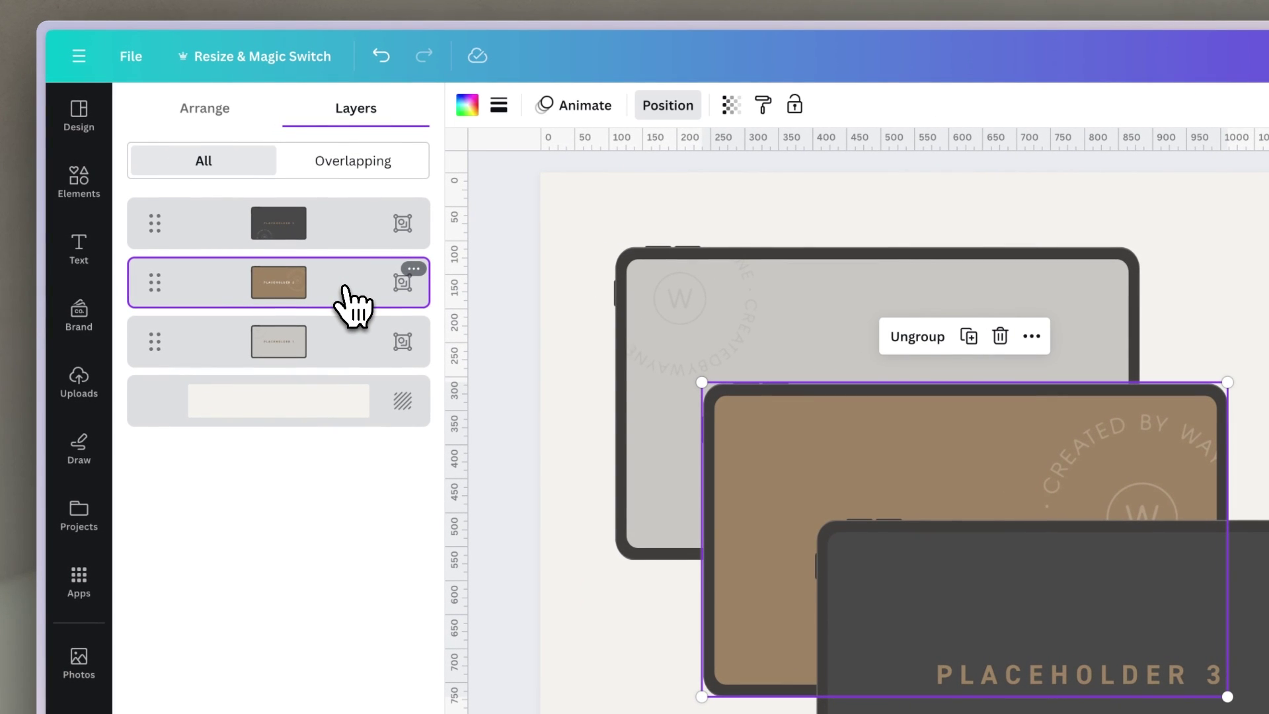
pyautogui.click(585, 106)
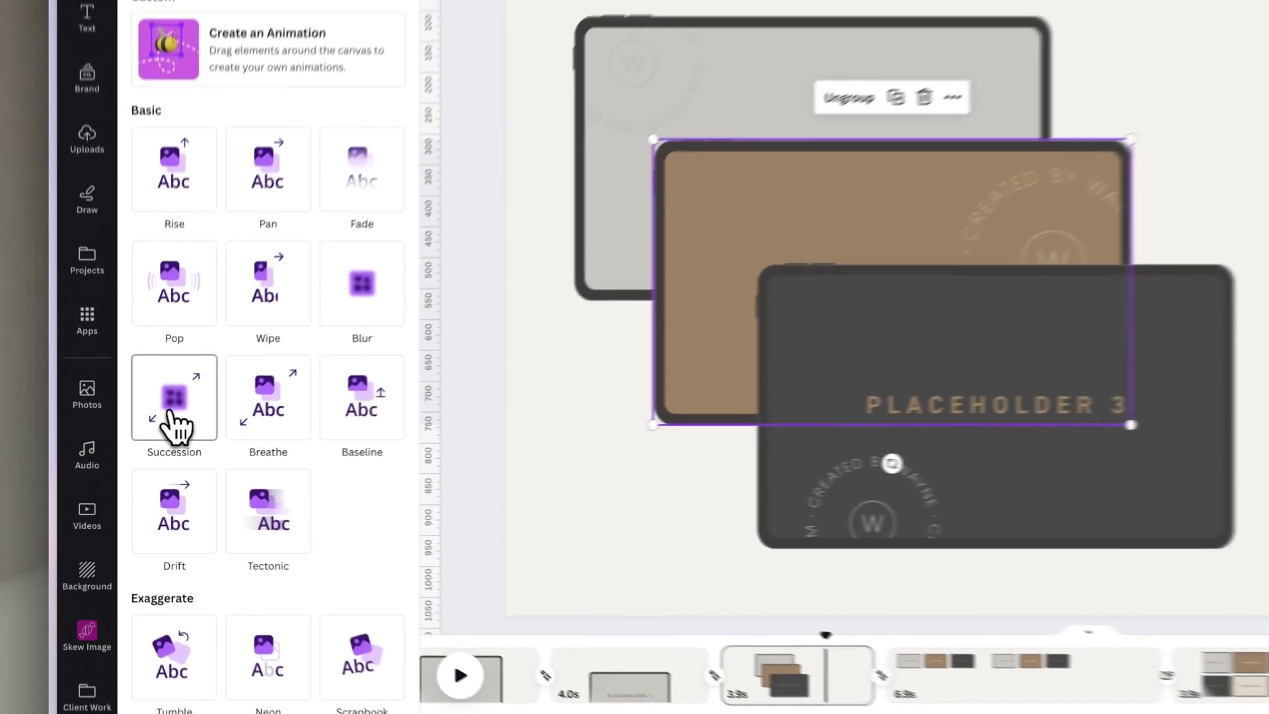
pyautogui.click(152, 441)
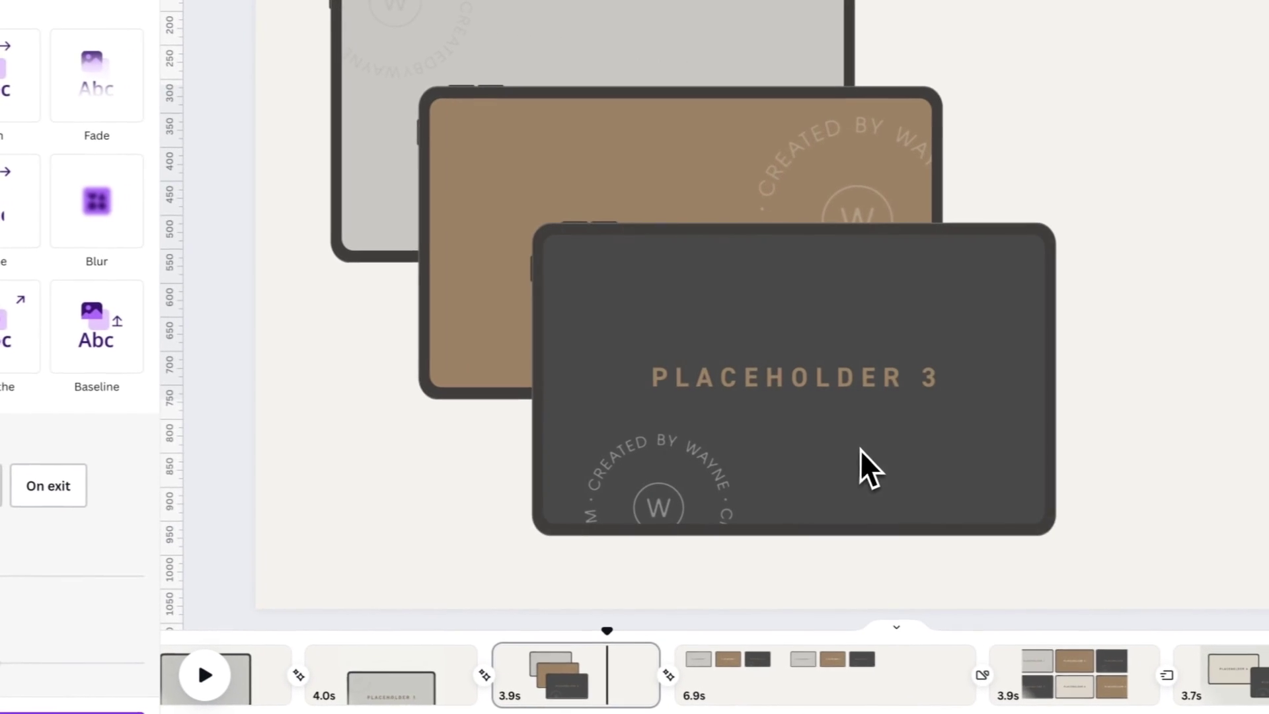
# Check the Placeholder 3 group's animation and scrub through the 3.9 s page to preview how the overlapping mockups appear.
pyautogui.click(867, 469)
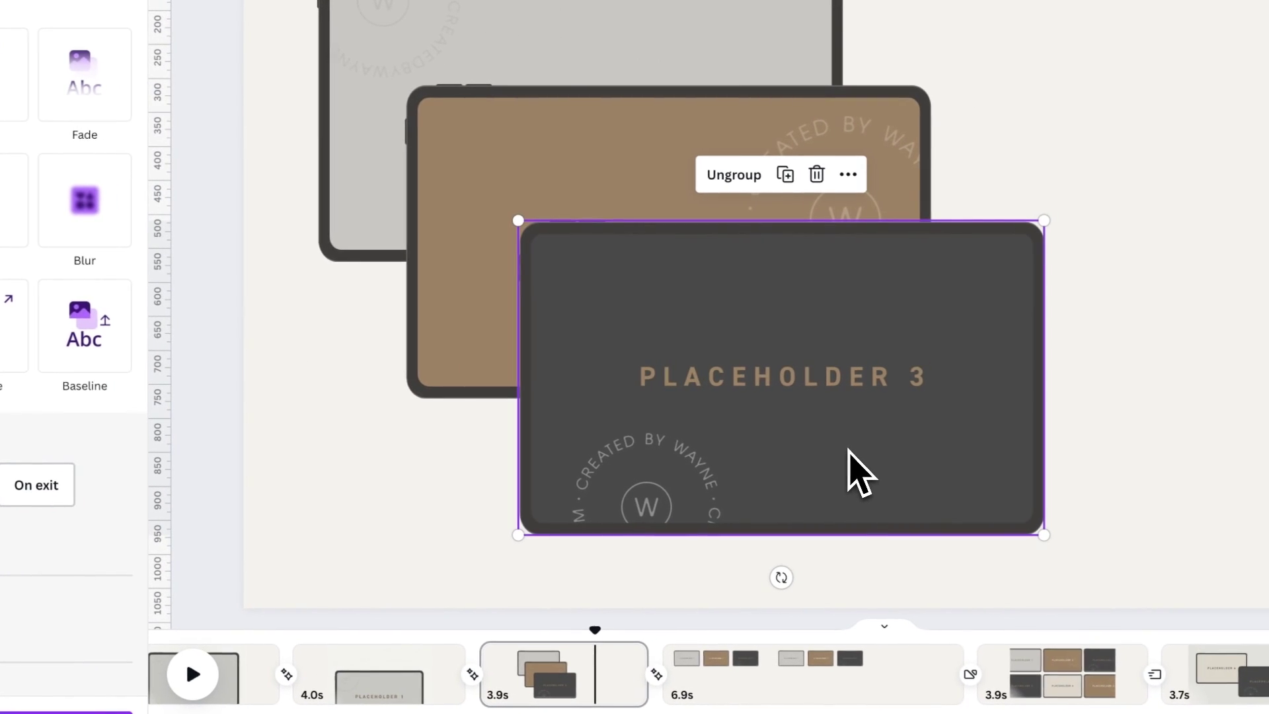
pyautogui.click(519, 476)
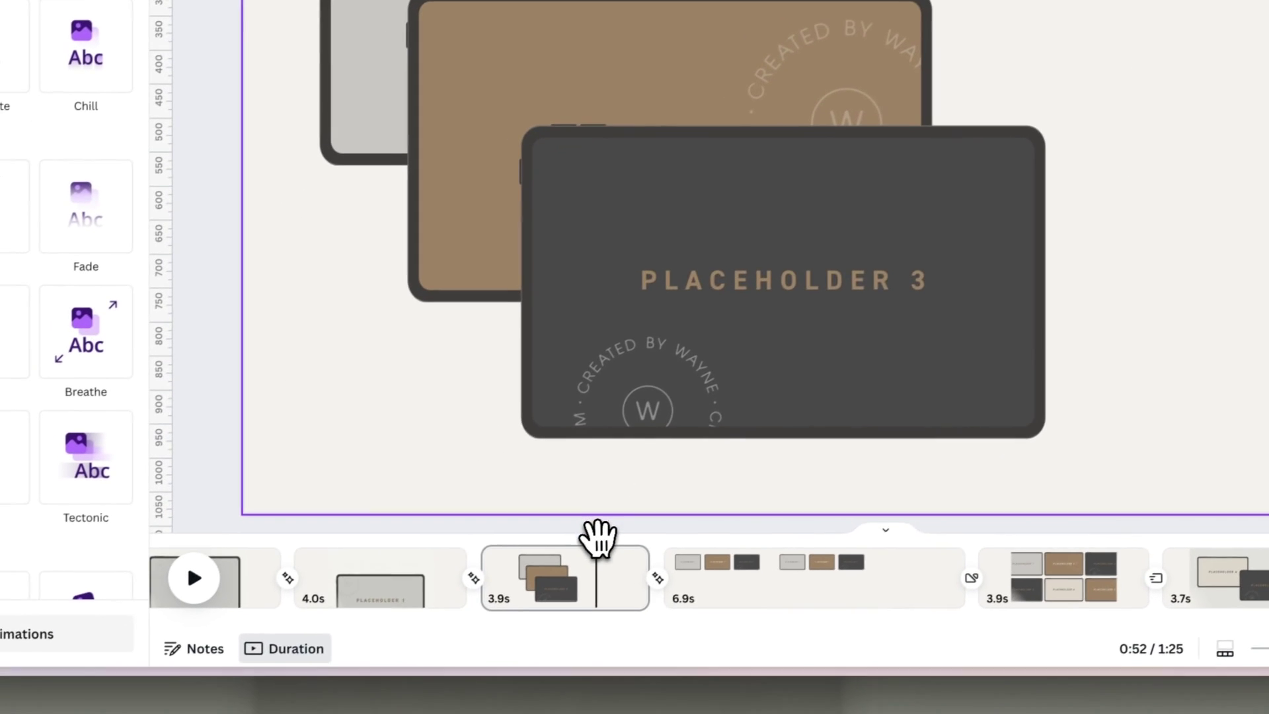
pyautogui.moveTo(520, 588); pyautogui.dragTo(400, 584)
pyautogui.moveTo(491, 528); pyautogui.dragTo(506, 528)
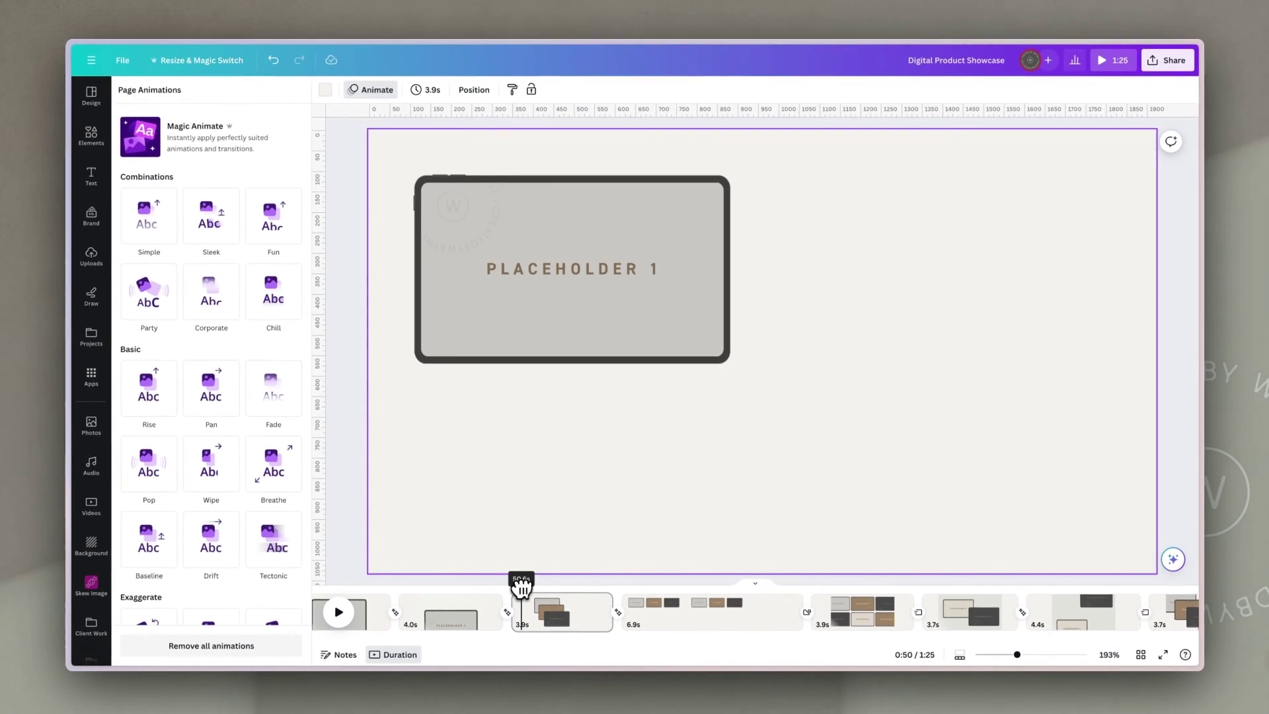
pyautogui.moveTo(522, 587); pyautogui.dragTo(569, 598)
pyautogui.click(548, 502)
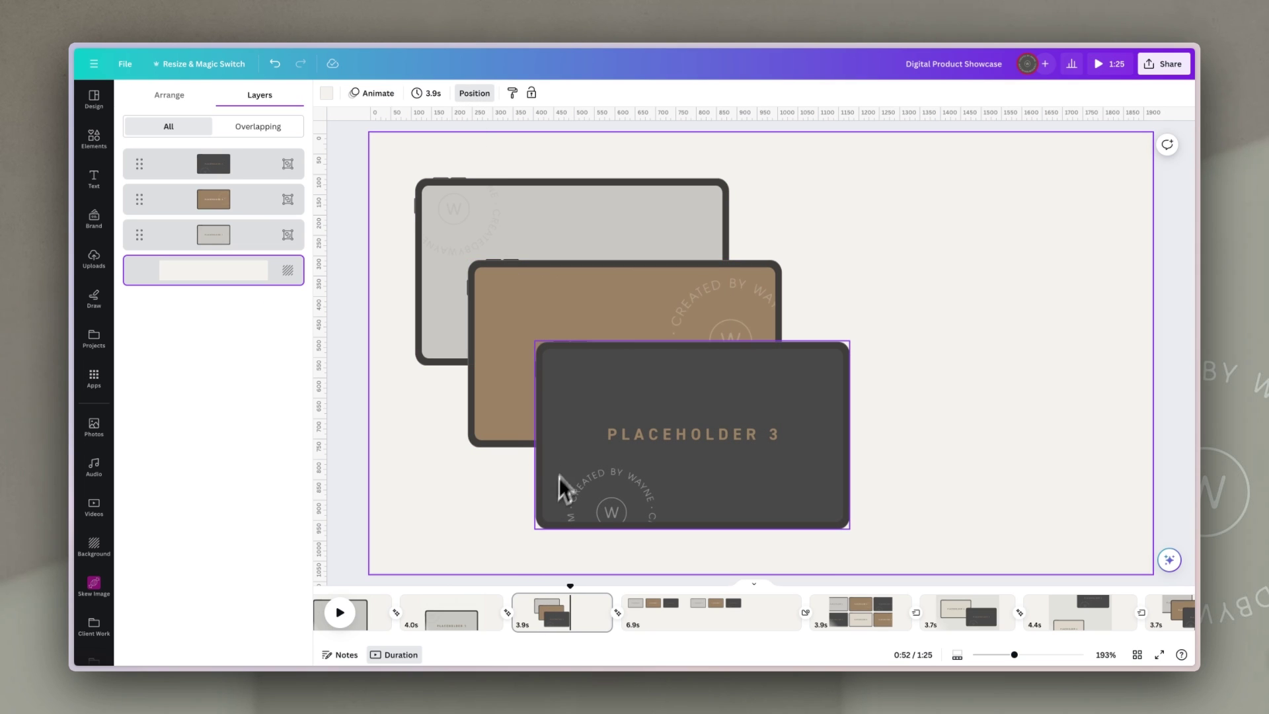
# Show the timing of the brown Placeholder 2 group and scrub through the page to see when it appears.
pyautogui.click(580, 307)
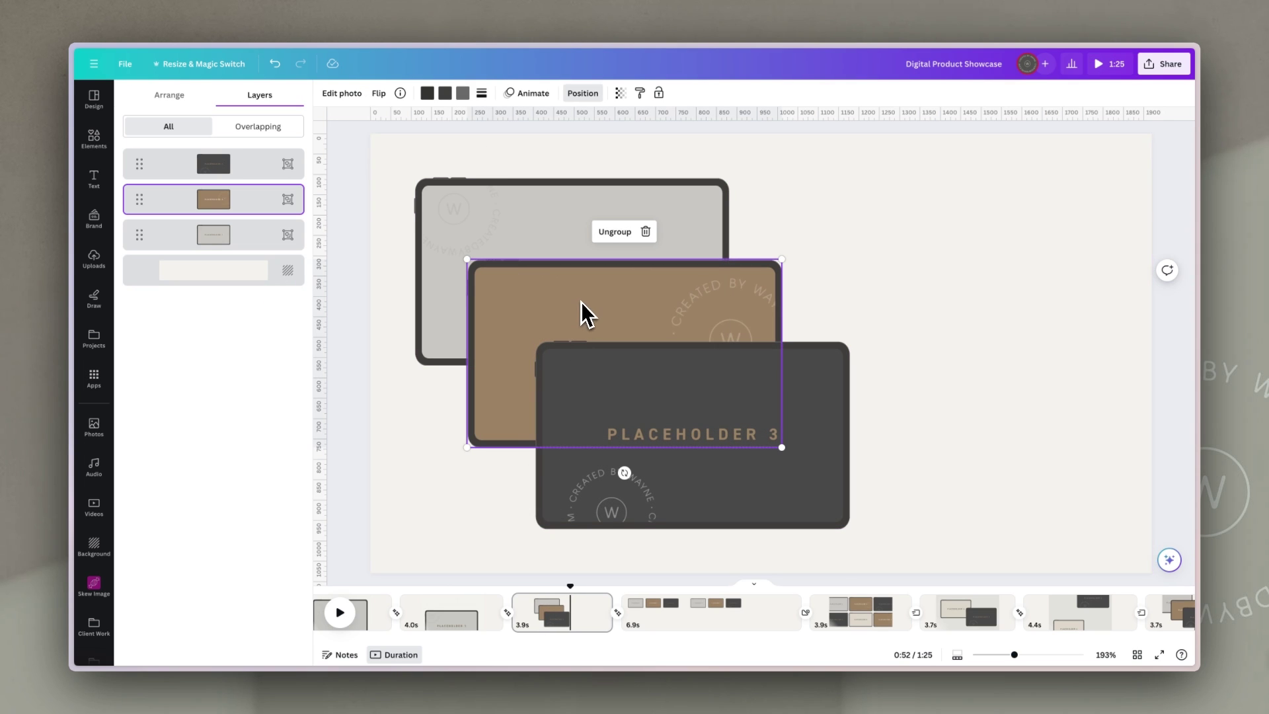
pyautogui.click(192, 203)
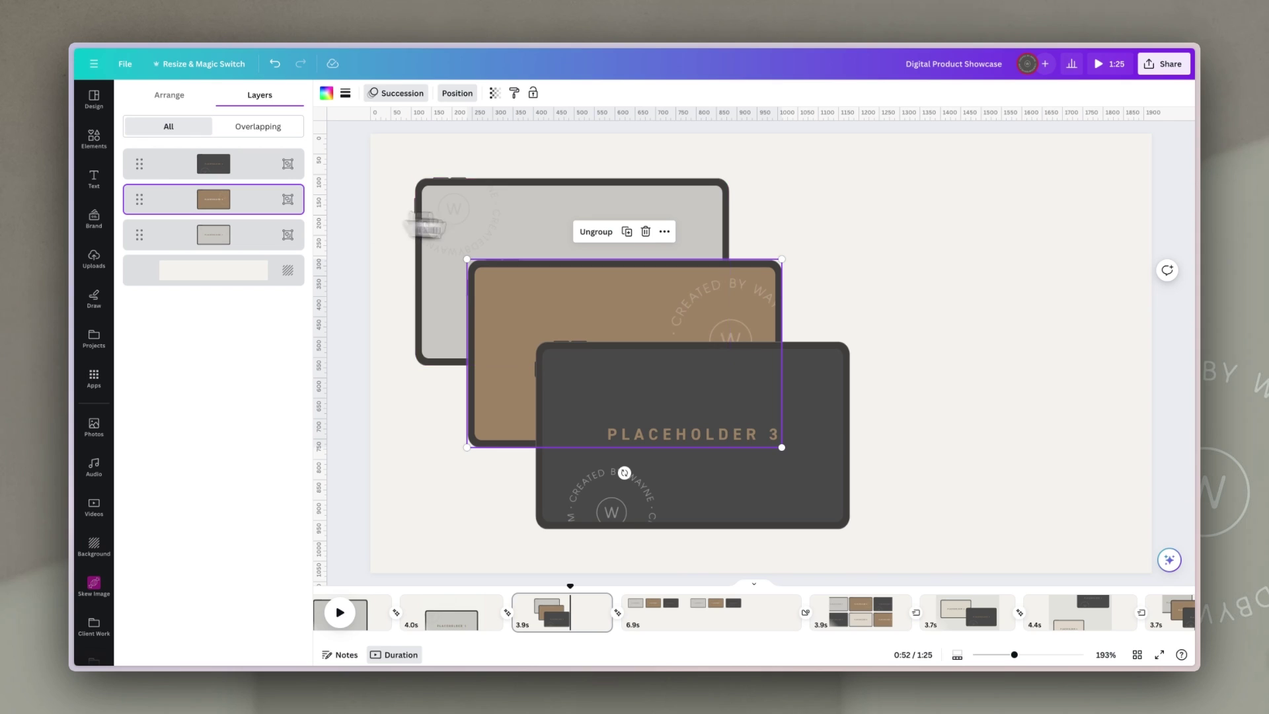
pyautogui.click(665, 232)
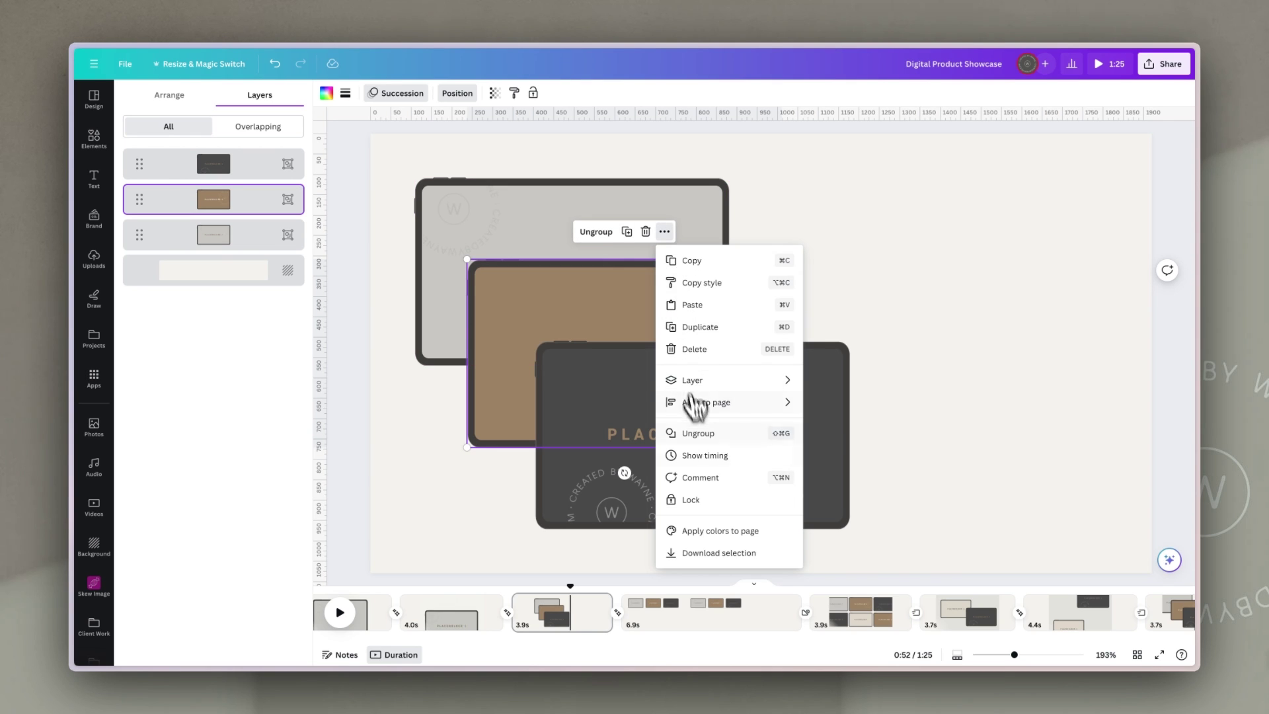
pyautogui.click(708, 456)
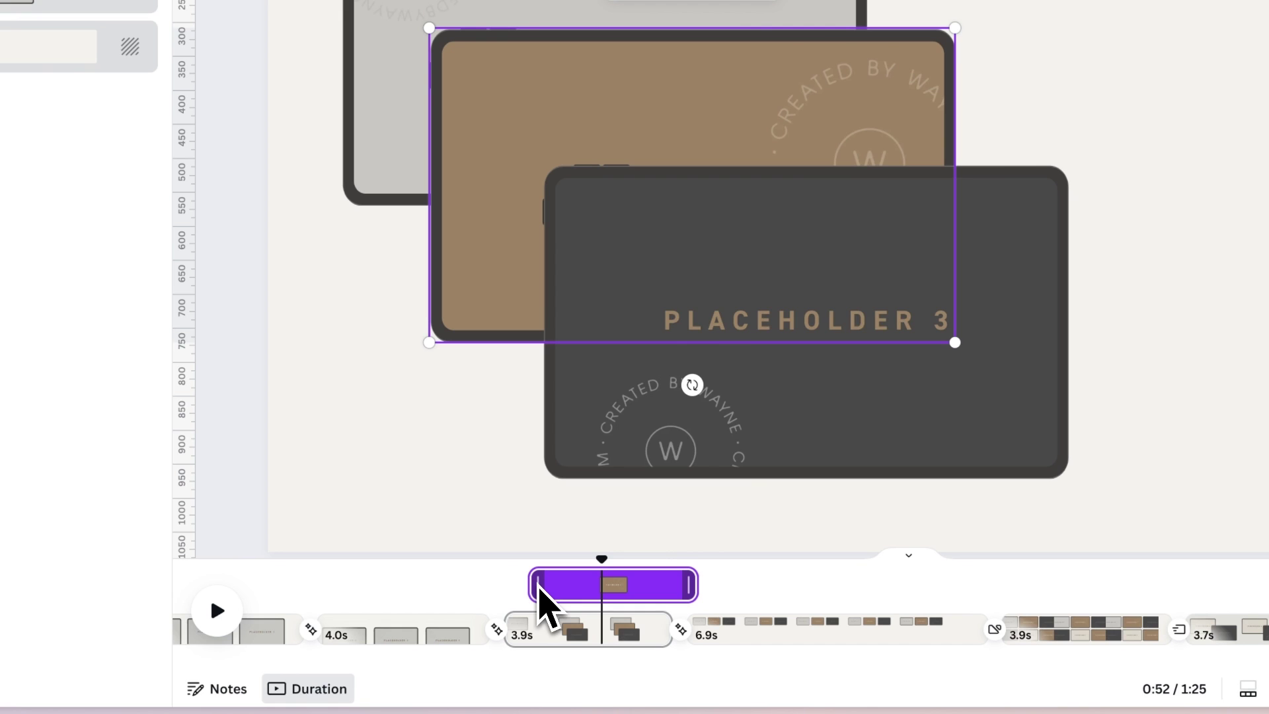
pyautogui.click(510, 566)
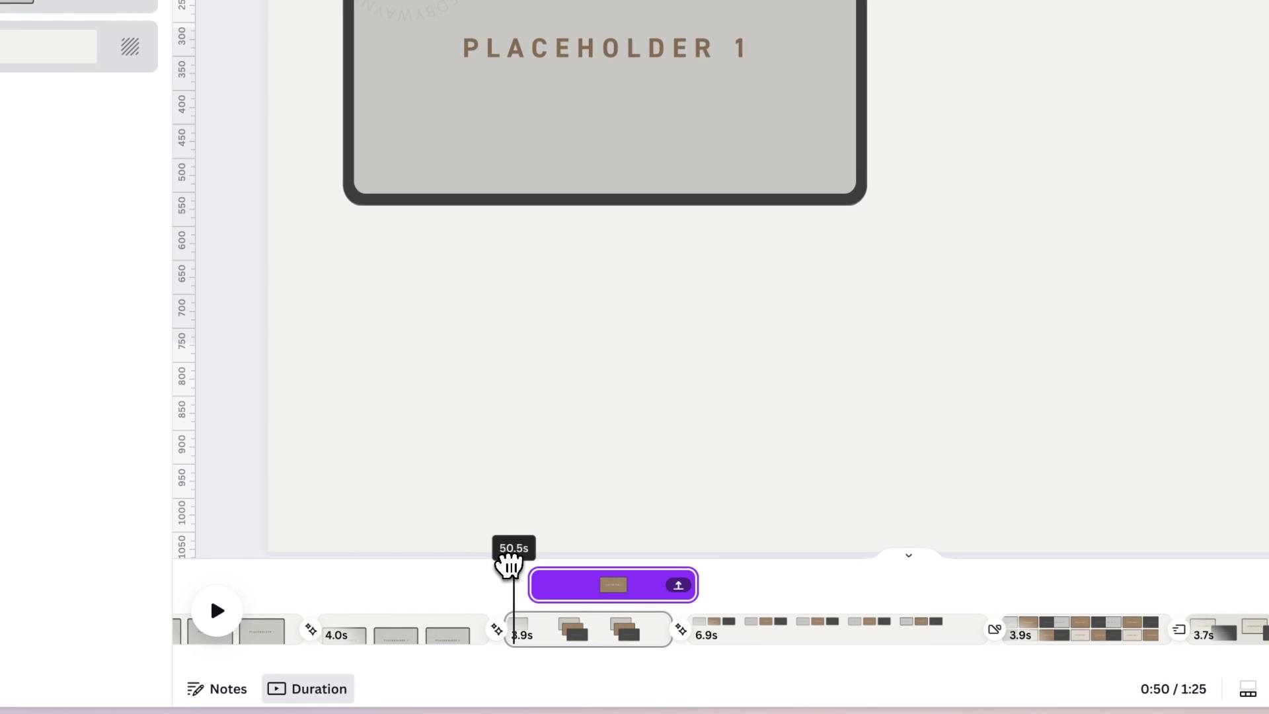
pyautogui.moveTo(511, 566); pyautogui.dragTo(548, 563)
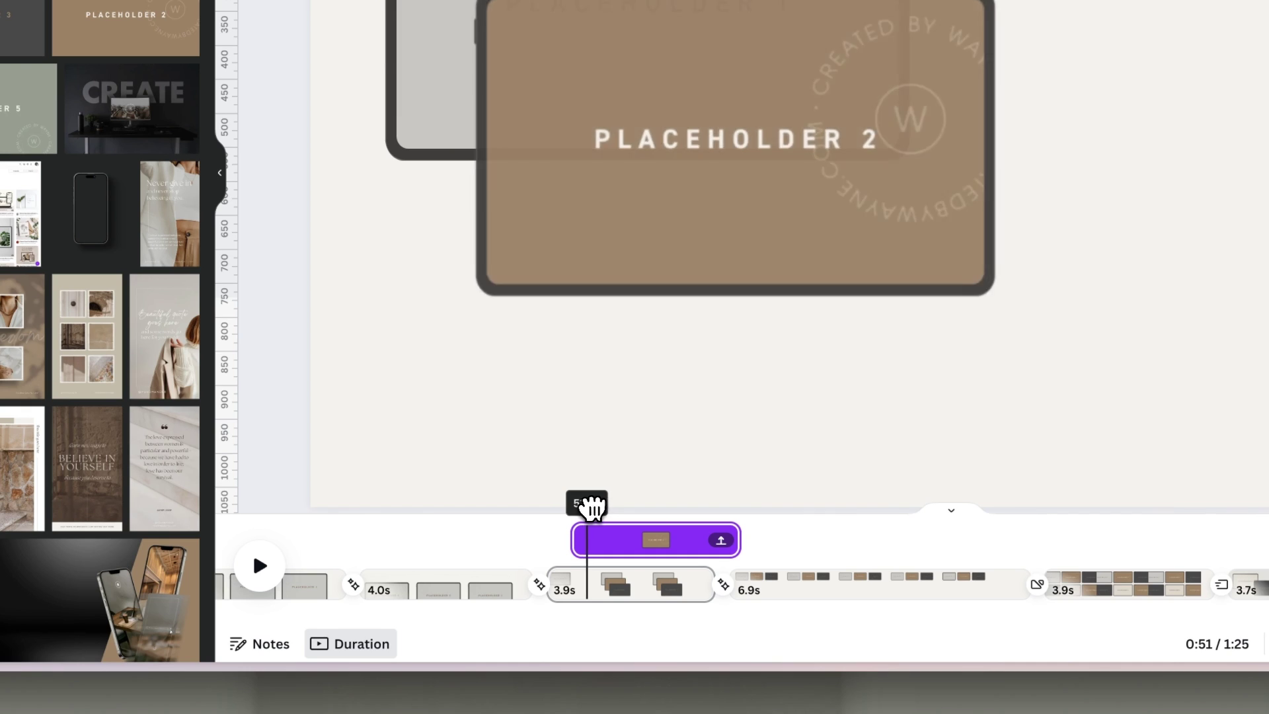
pyautogui.moveTo(591, 507); pyautogui.dragTo(682, 483)
# Compare the timing bars of the Placeholder 3 and Placeholder 2 mockup groups on the timeline.
pyautogui.click(651, 507)
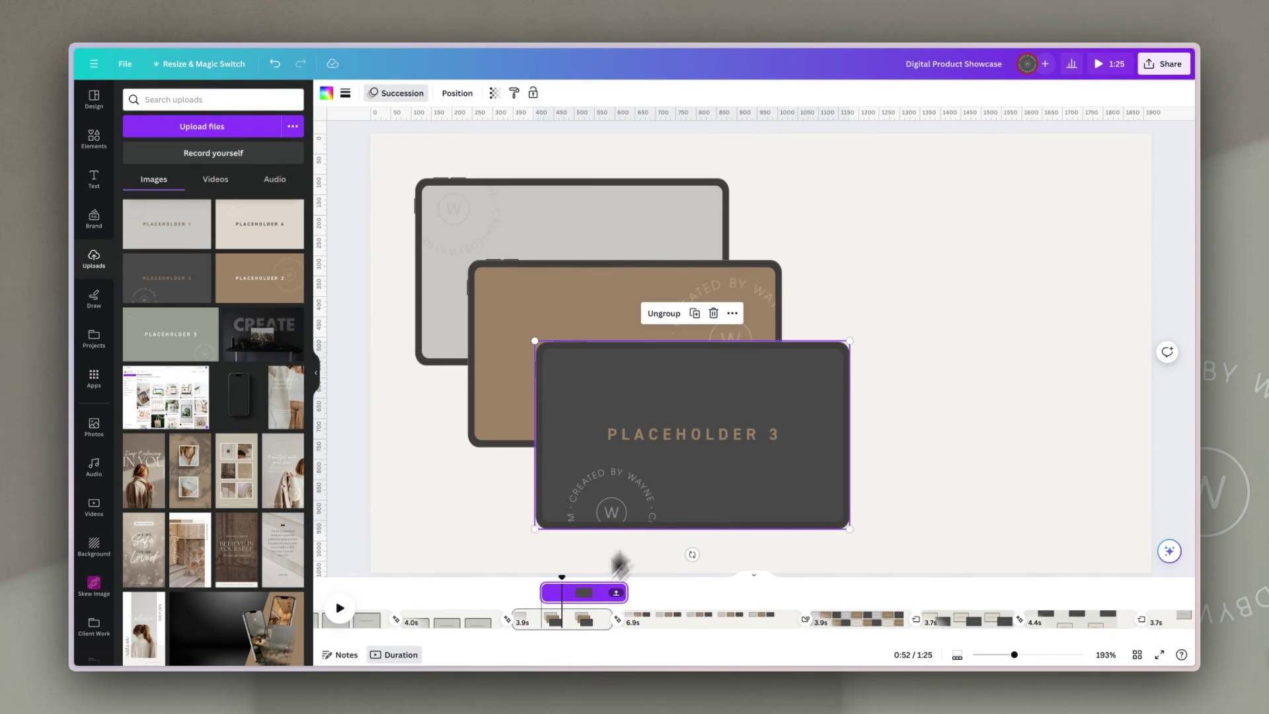
pyautogui.click(512, 410)
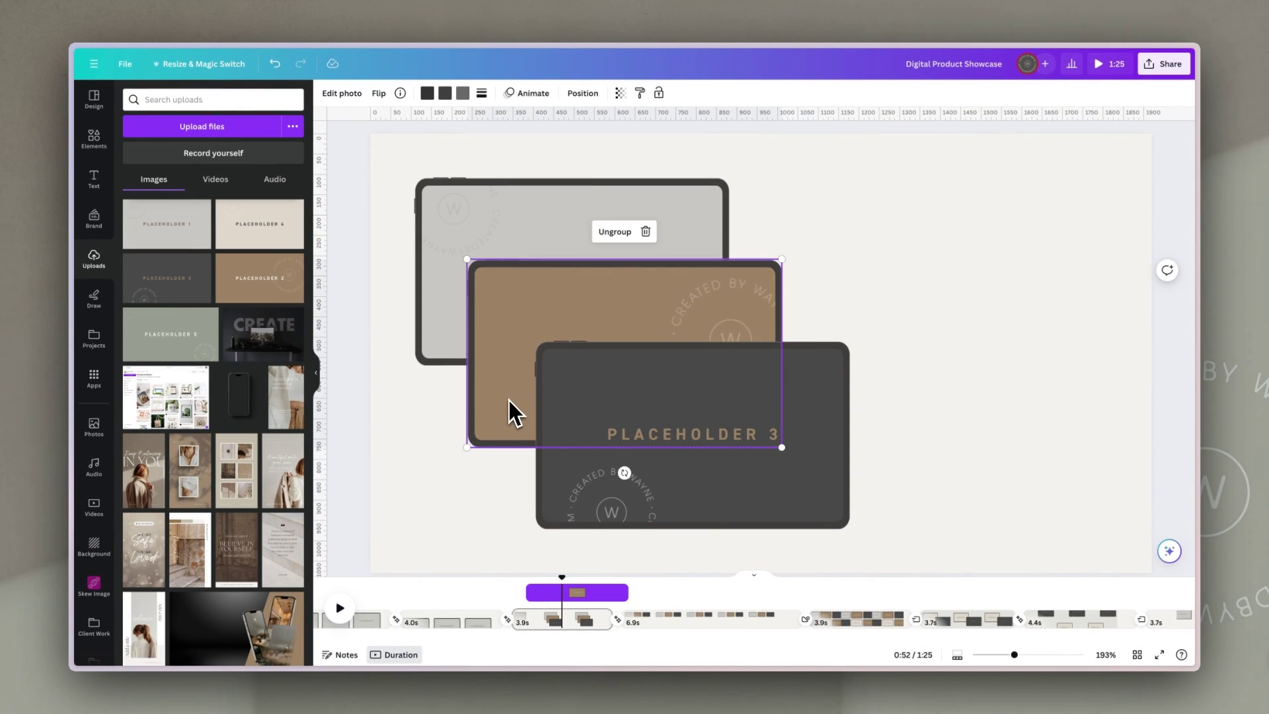
pyautogui.click(714, 475)
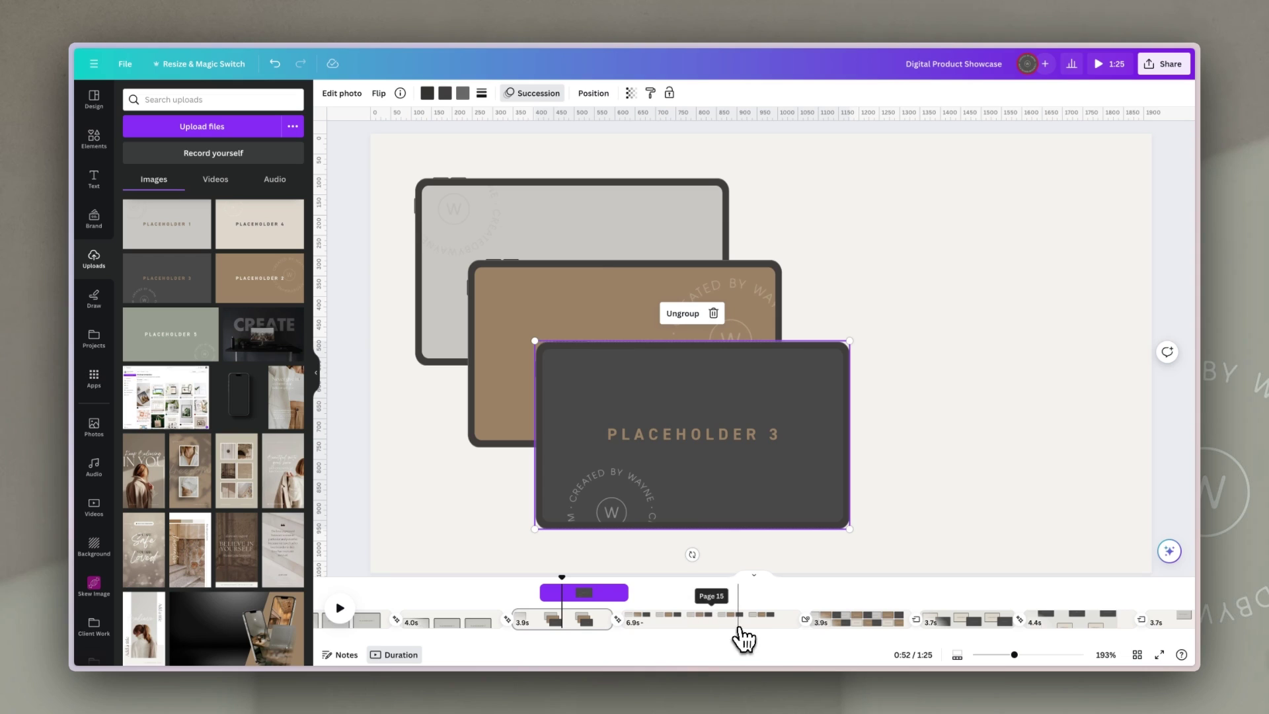
# Examine the 6.9 s page with its Color Wipe transition and the two-row 3.9 s page with its Flow transition.
pyautogui.click(698, 626)
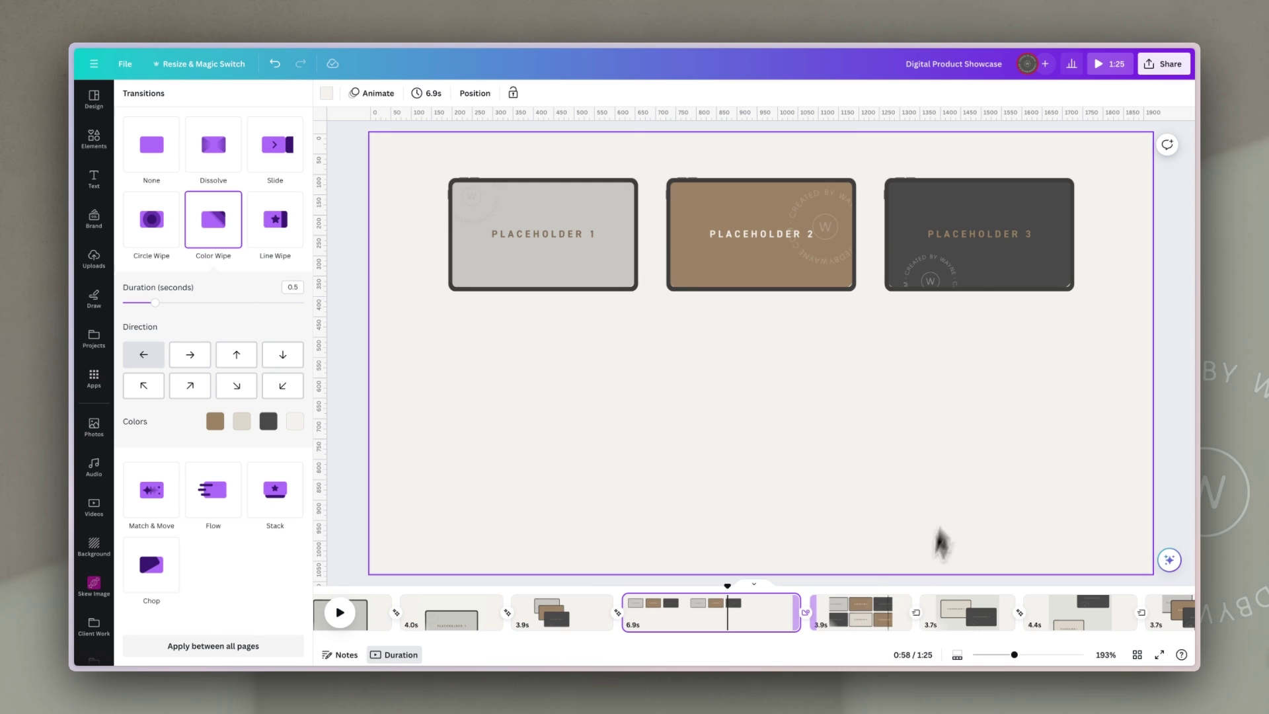
pyautogui.click(866, 633)
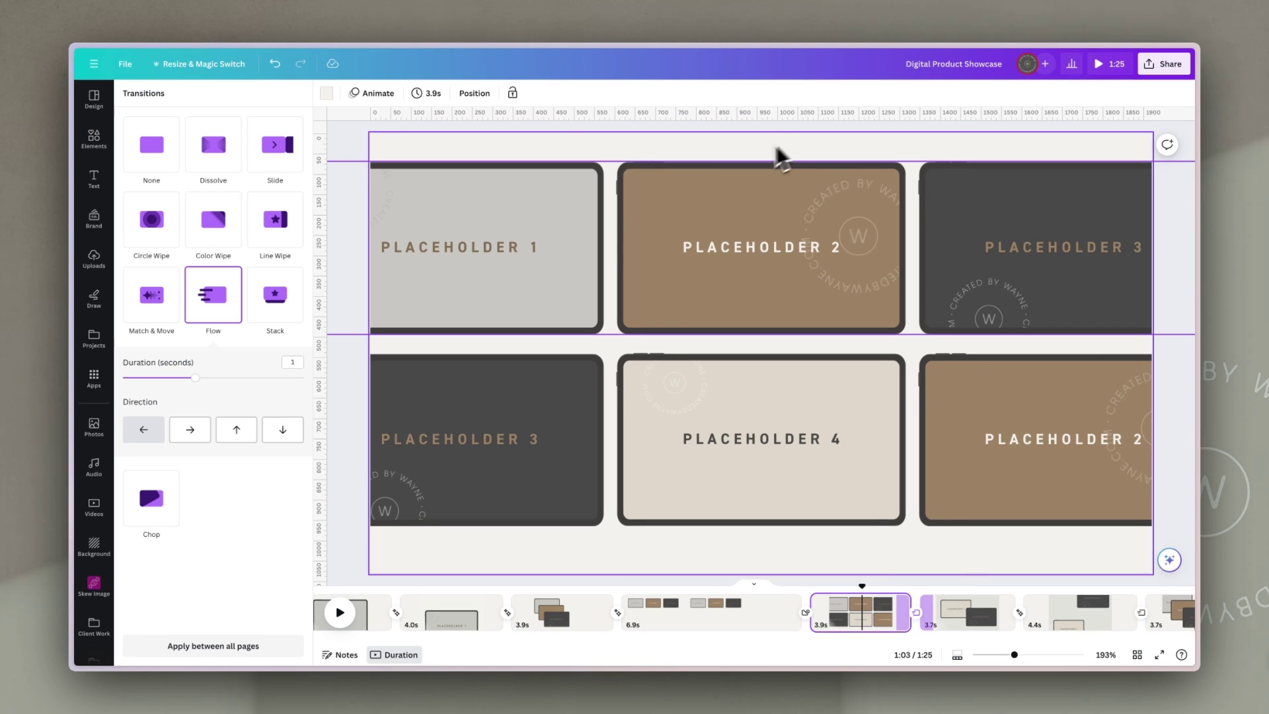
pyautogui.click(543, 217)
pyautogui.click(937, 142)
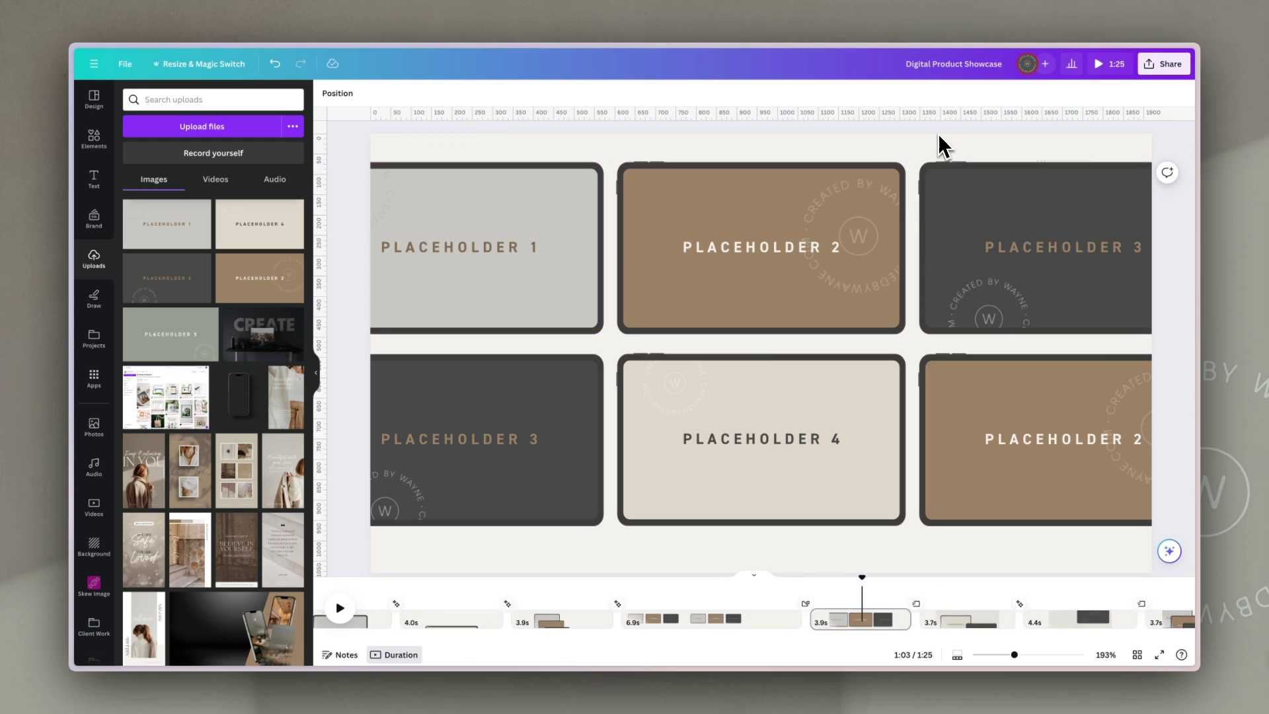
# Inspect both grouped mockup rows of the two-row 3.9 s page together in the layer list.
pyautogui.click(872, 170)
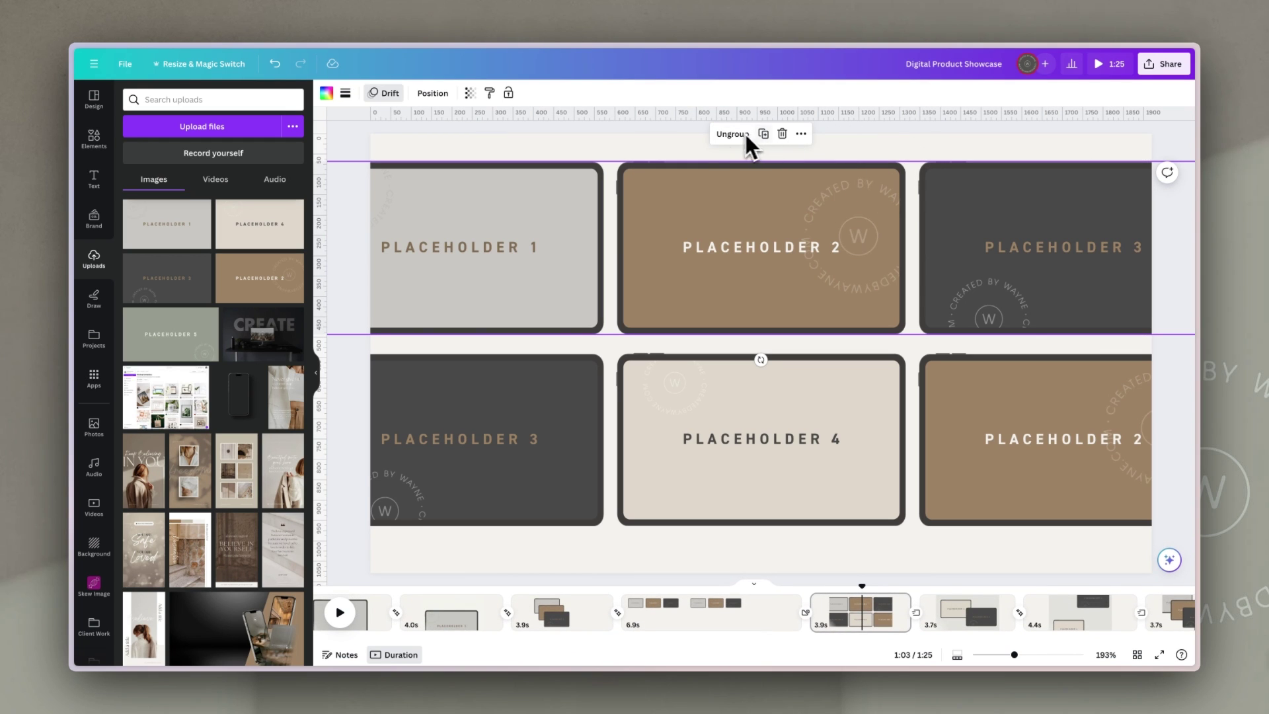
pyautogui.keyDown('shift'); pyautogui.click(671, 367); pyautogui.keyUp('shift')
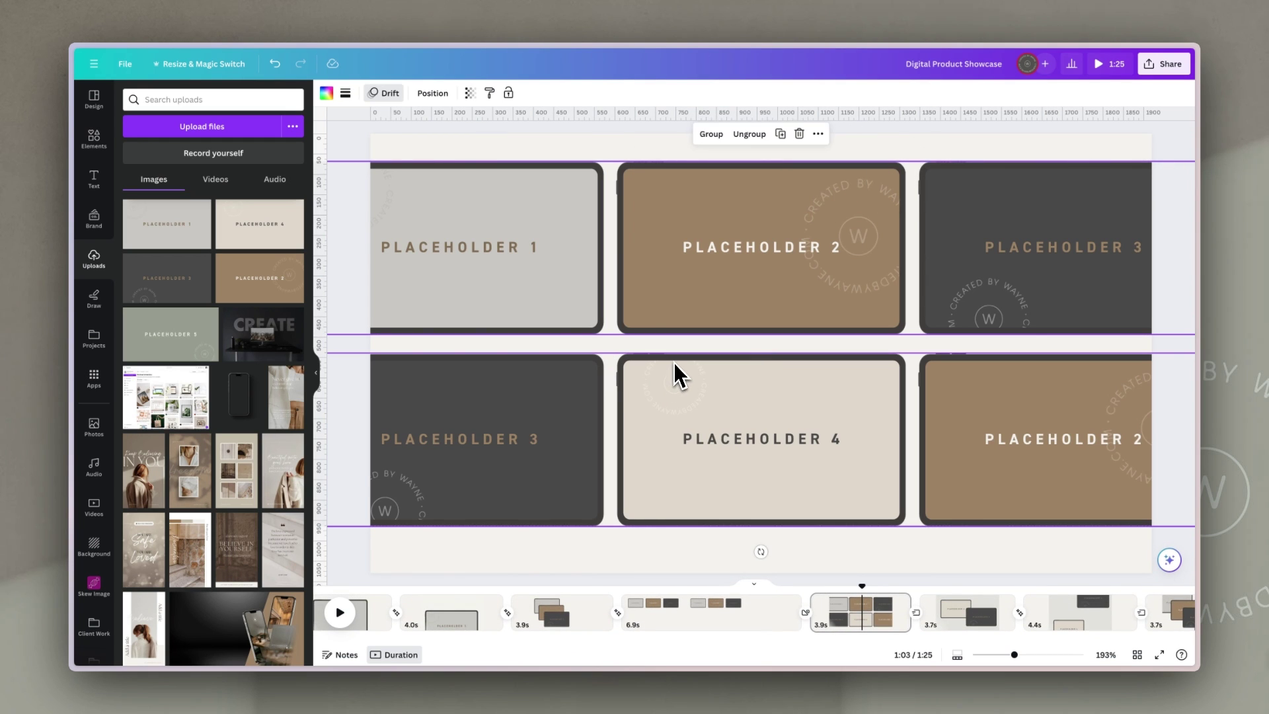
pyautogui.click(433, 93)
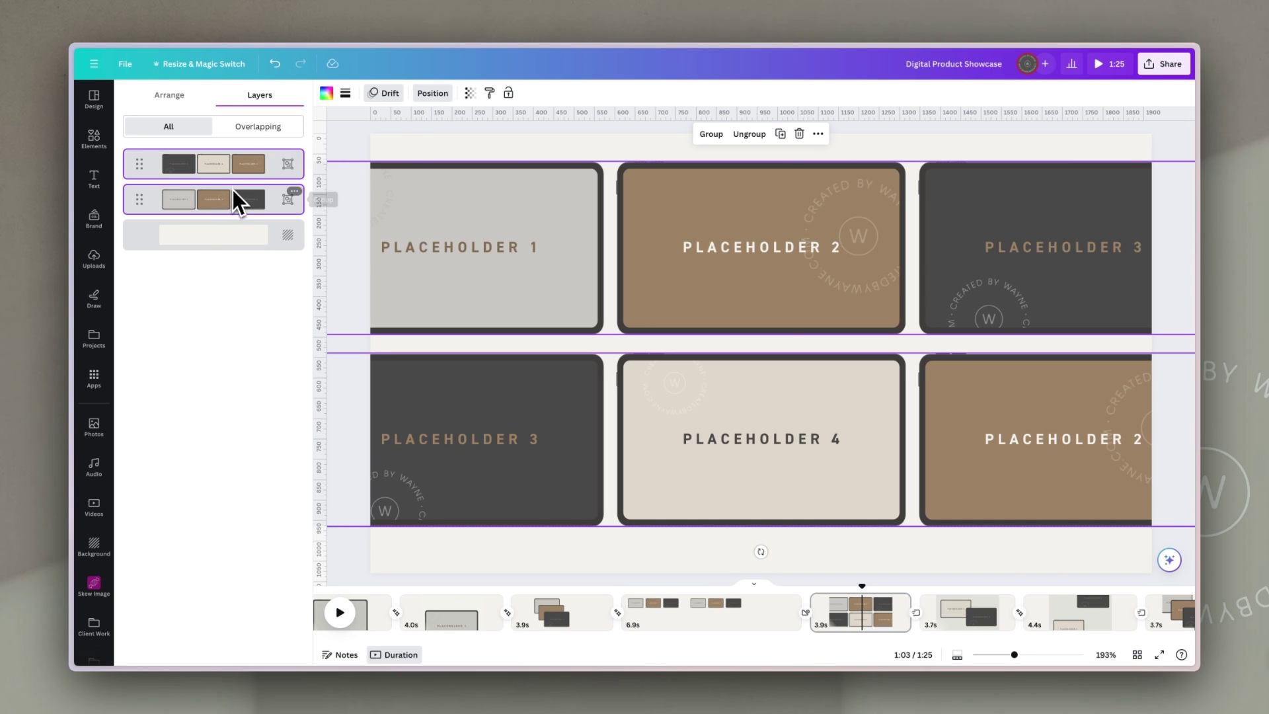
pyautogui.press('Escape')
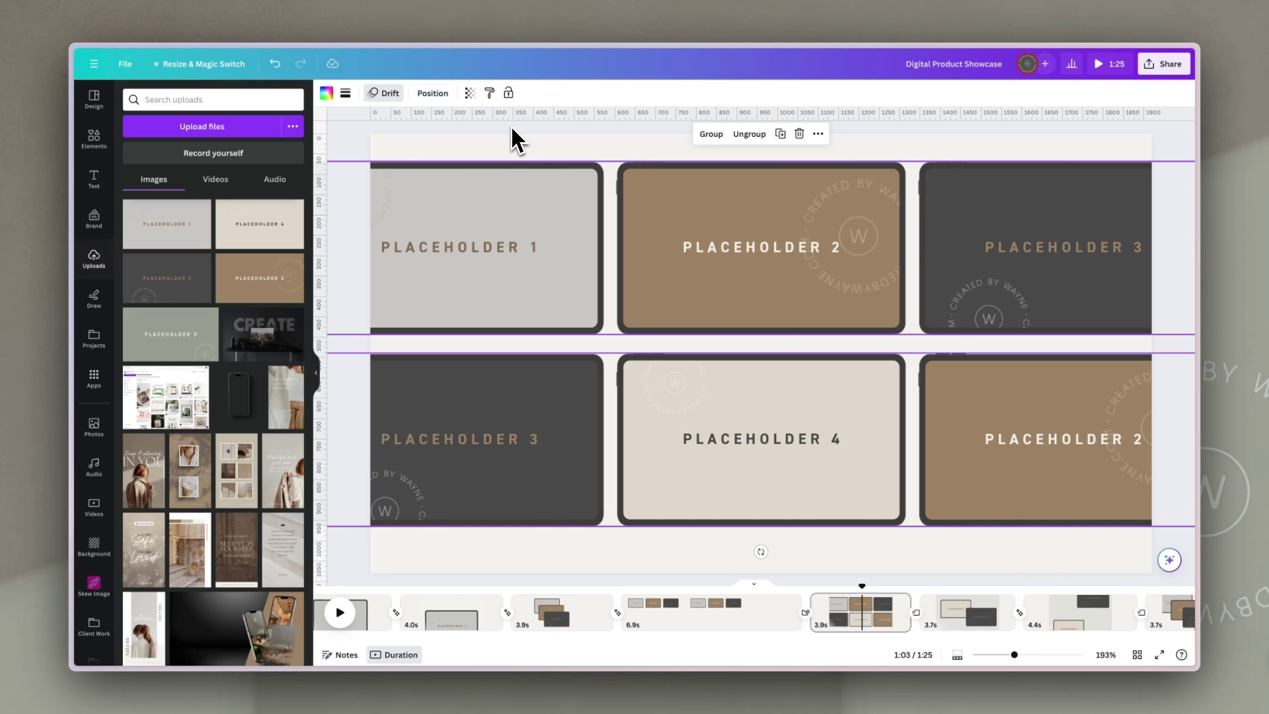
pyautogui.click(592, 156)
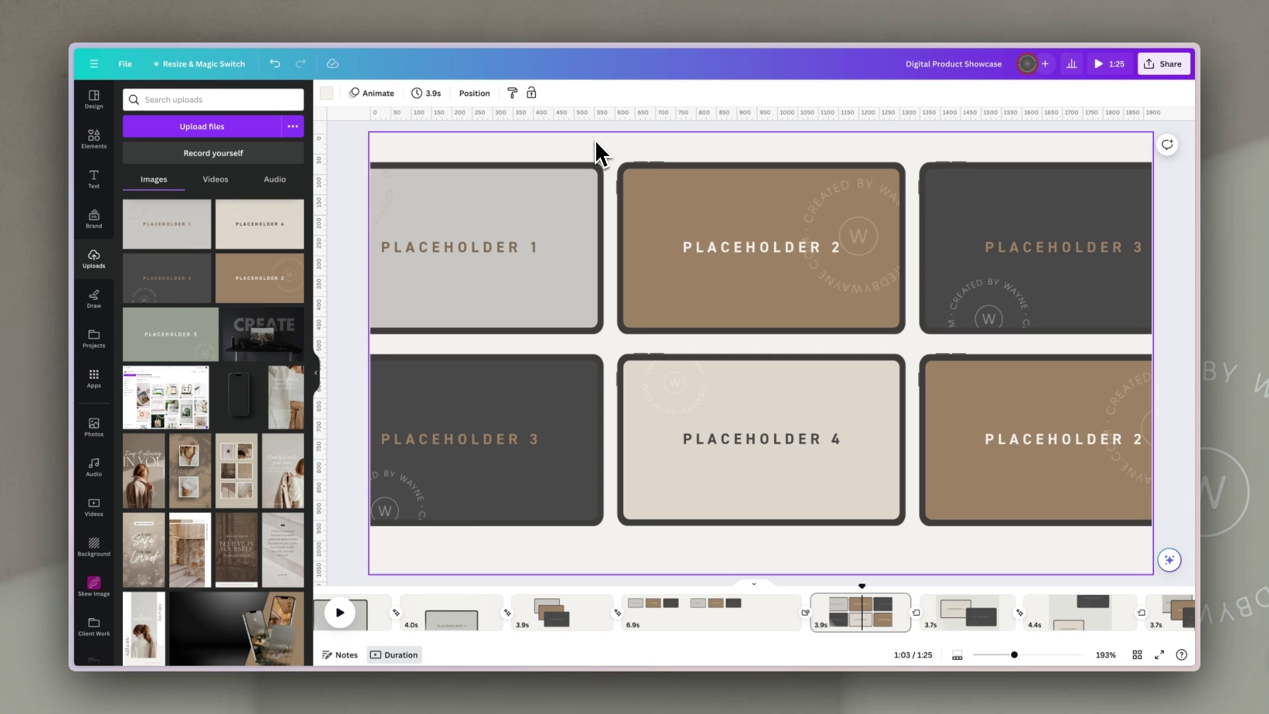
# Inspect the upper mockup row's layer and its Drift animation, including the intensity and direction settings.
pyautogui.click(584, 174)
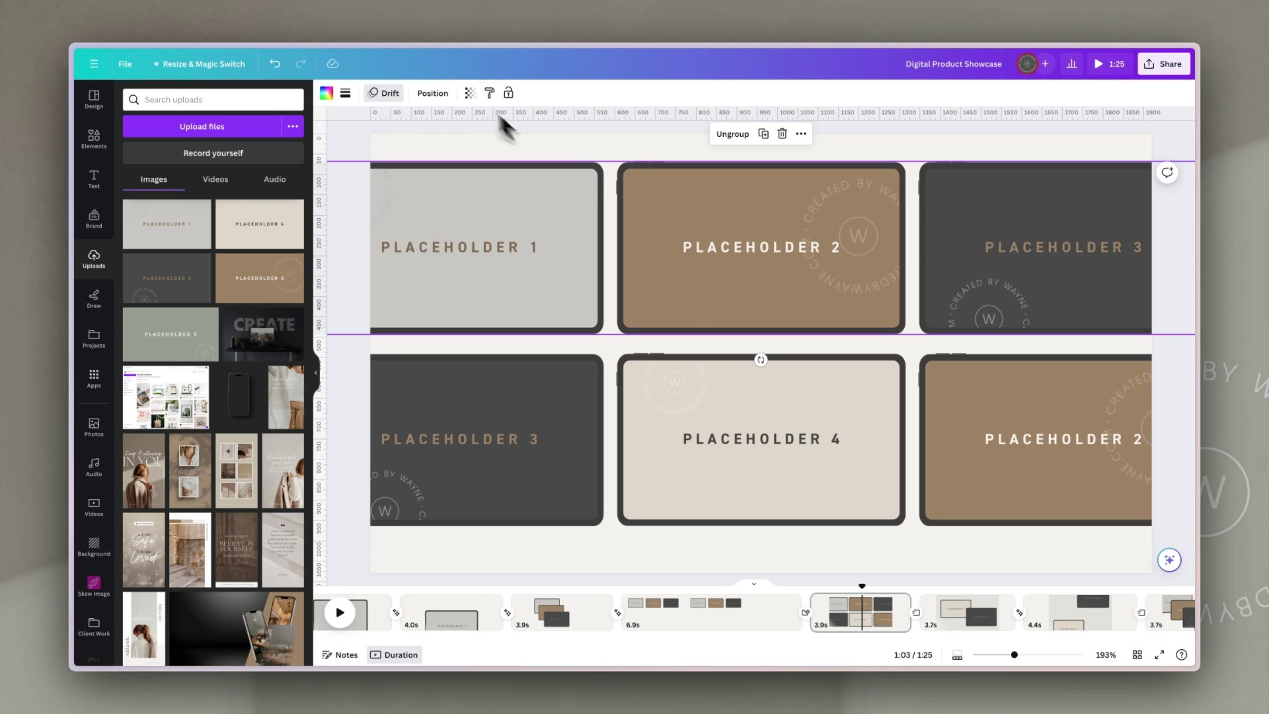
pyautogui.click(432, 93)
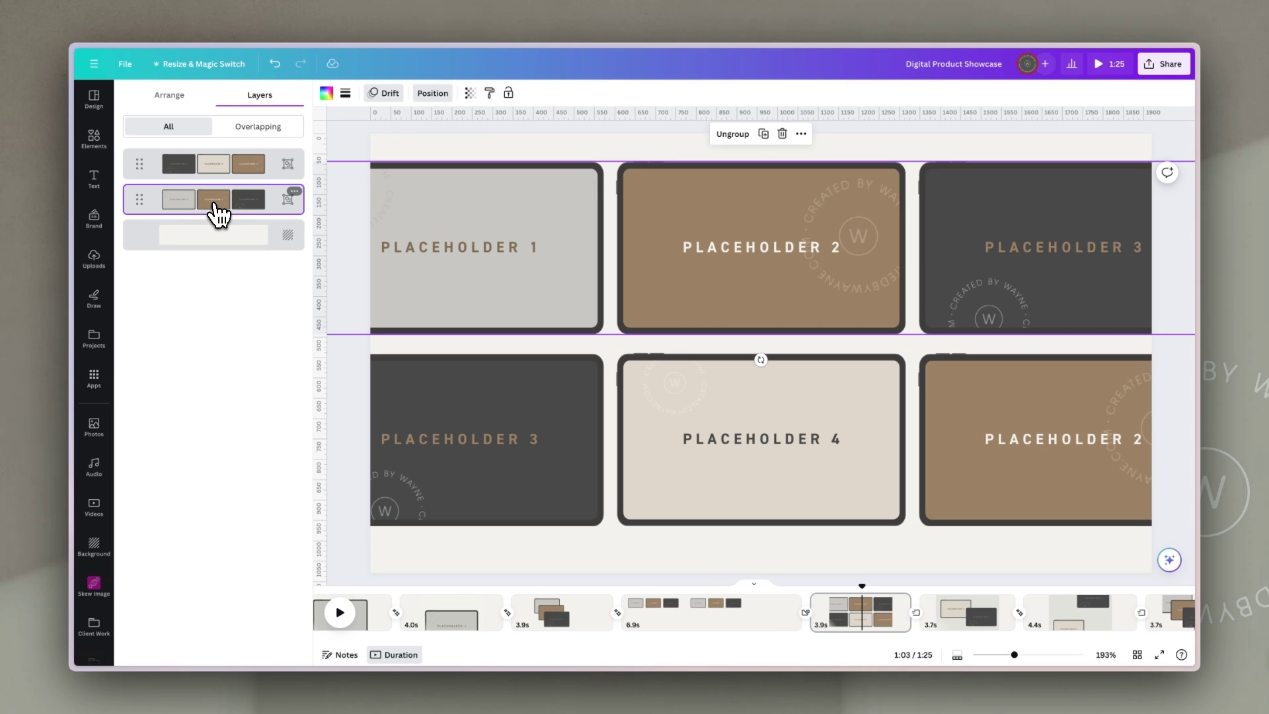
pyautogui.click(386, 93)
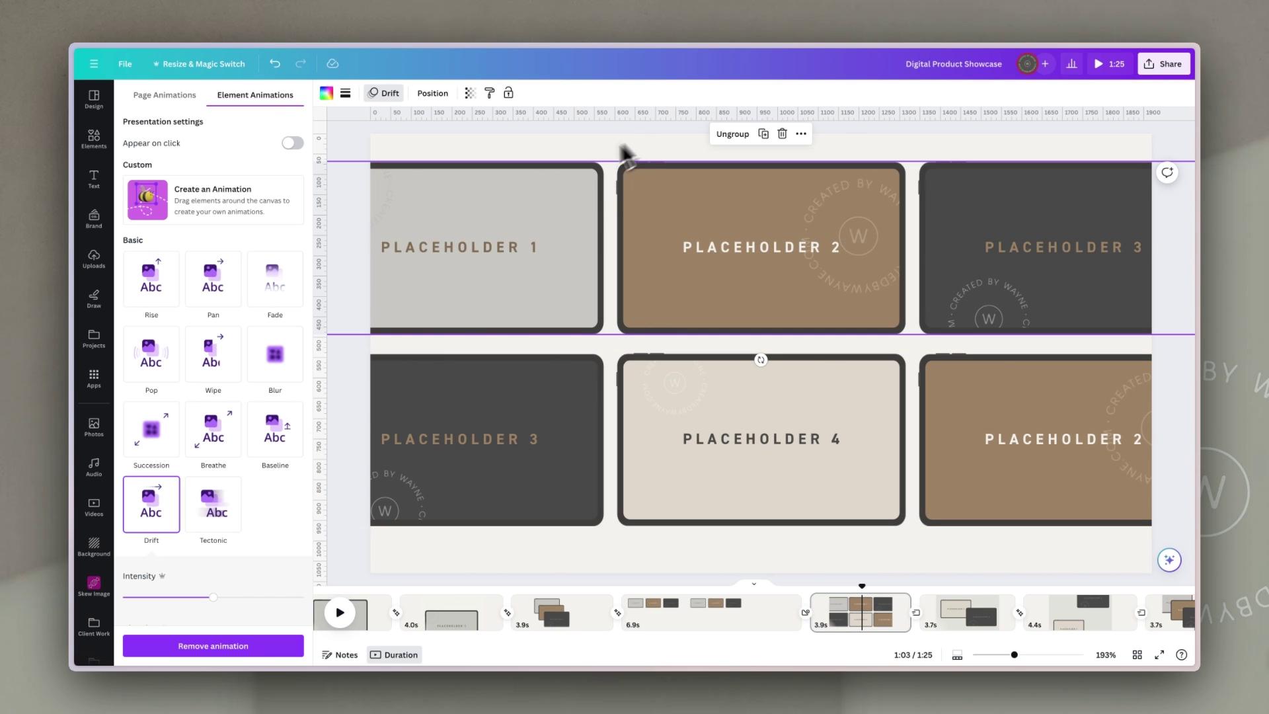
pyautogui.scroll(-2, 263, 589)
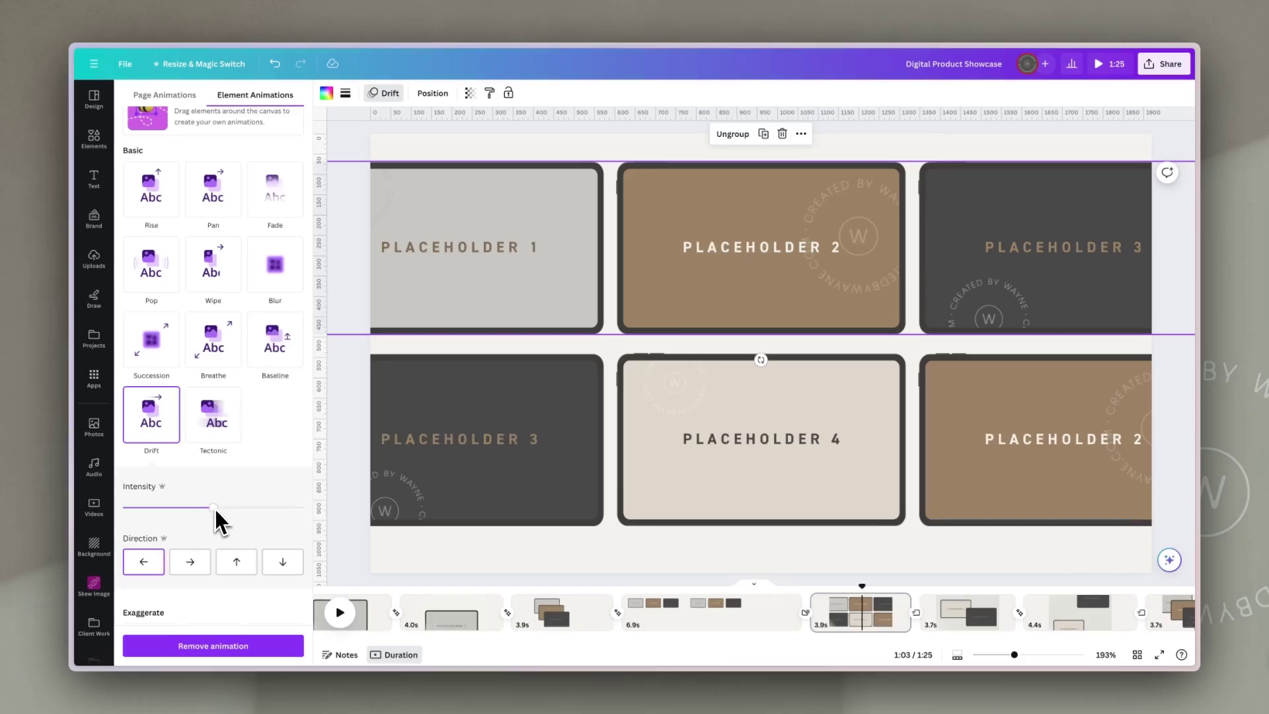
pyautogui.click(616, 150)
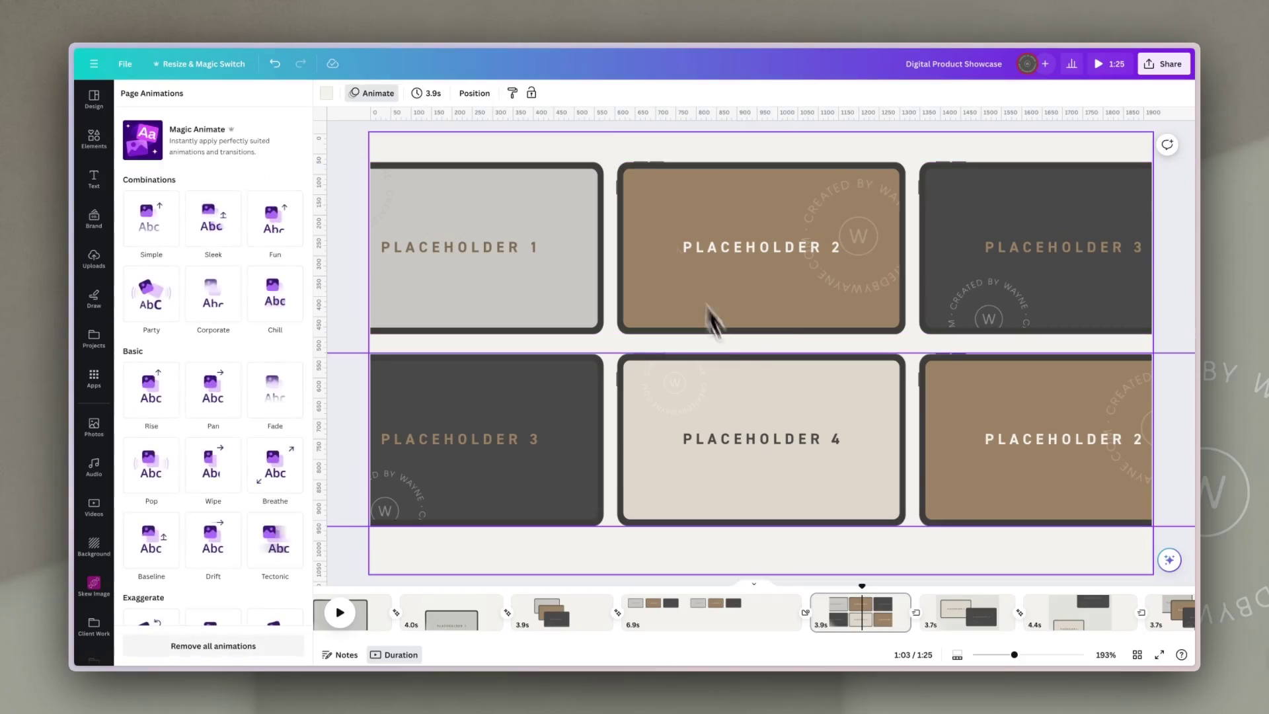
# Scrub through the end of the 6.9 s page and inspect its Color Wipe transition's duration, direction and colours.
pyautogui.click(738, 367)
pyautogui.click(894, 150)
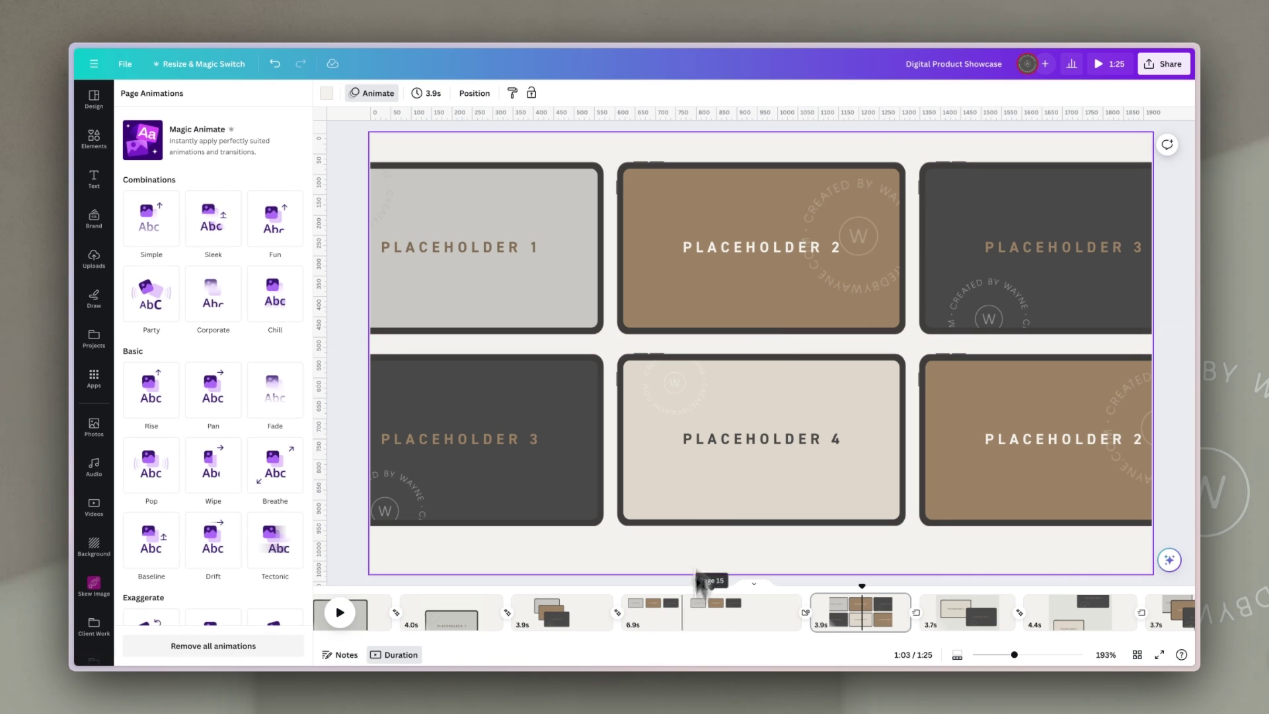
pyautogui.moveTo(862, 584); pyautogui.dragTo(763, 582)
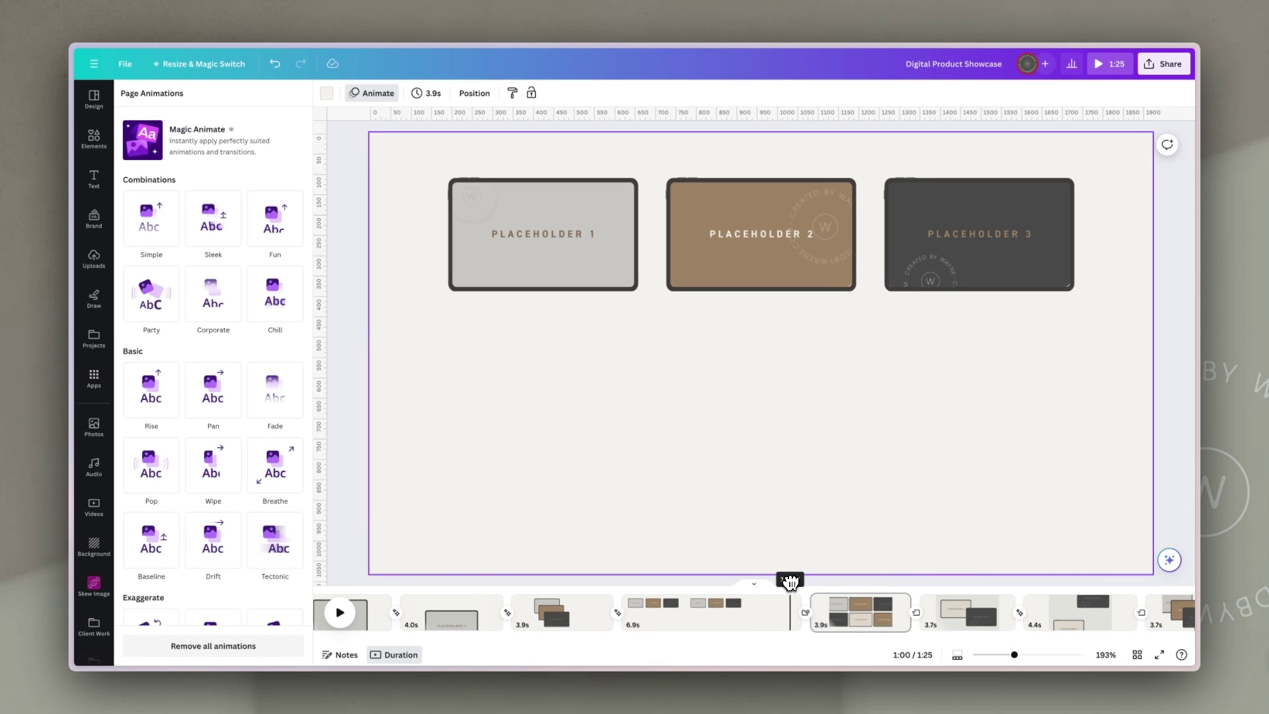
pyautogui.moveTo(792, 581); pyautogui.dragTo(801, 581)
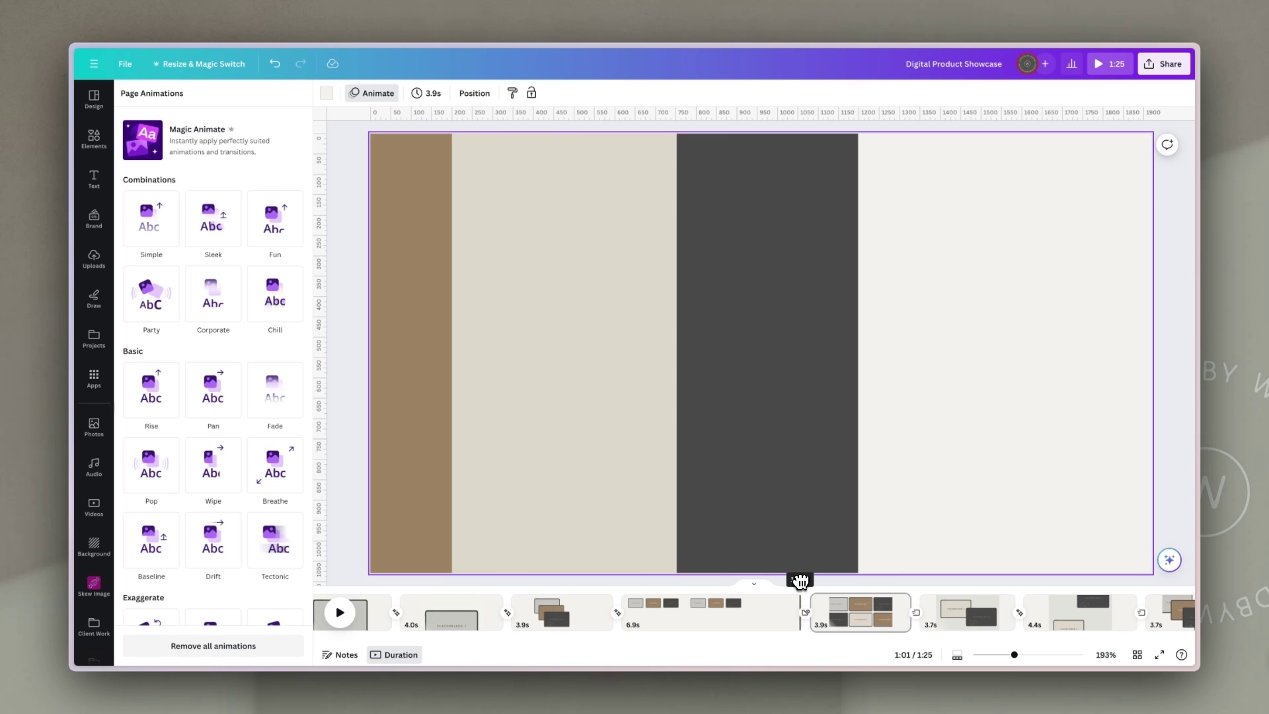
pyautogui.click(805, 611)
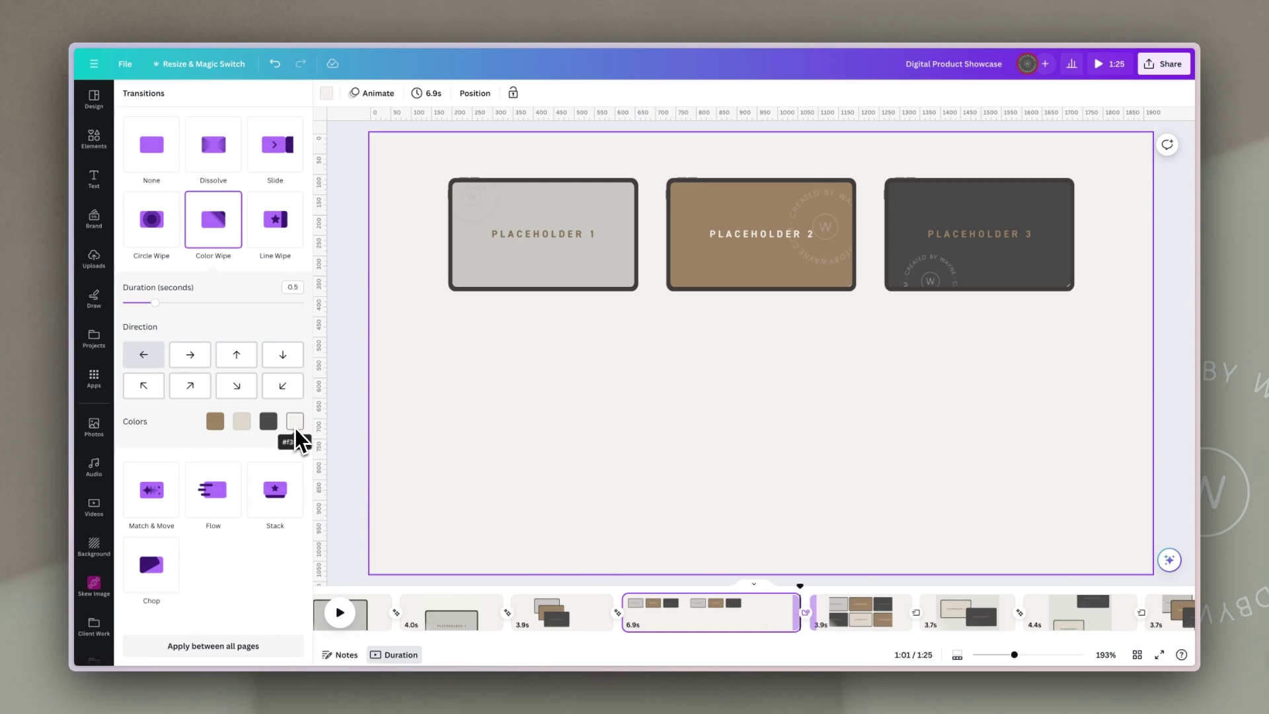
# Scrub through the two-row 3.9 s page and inspect the duration and direction of its outgoing Flow transition.
pyautogui.moveTo(798, 584); pyautogui.dragTo(879, 584)
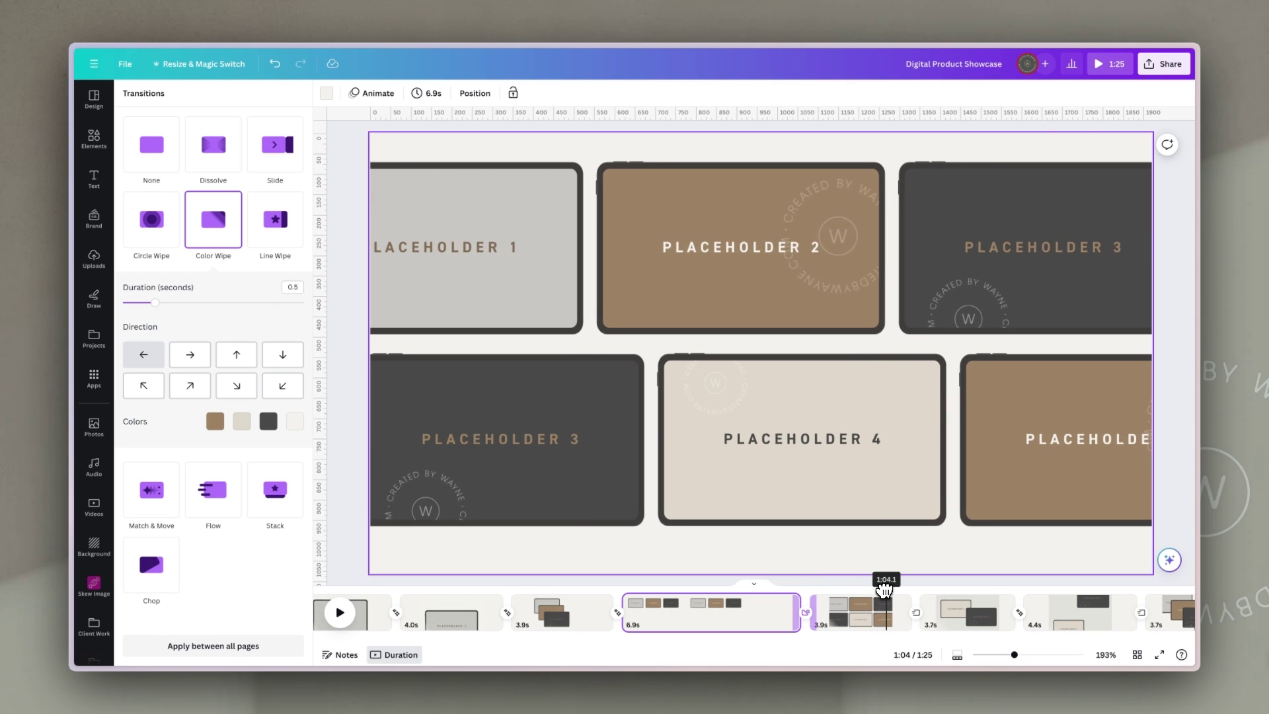
pyautogui.moveTo(885, 588); pyautogui.dragTo(902, 592)
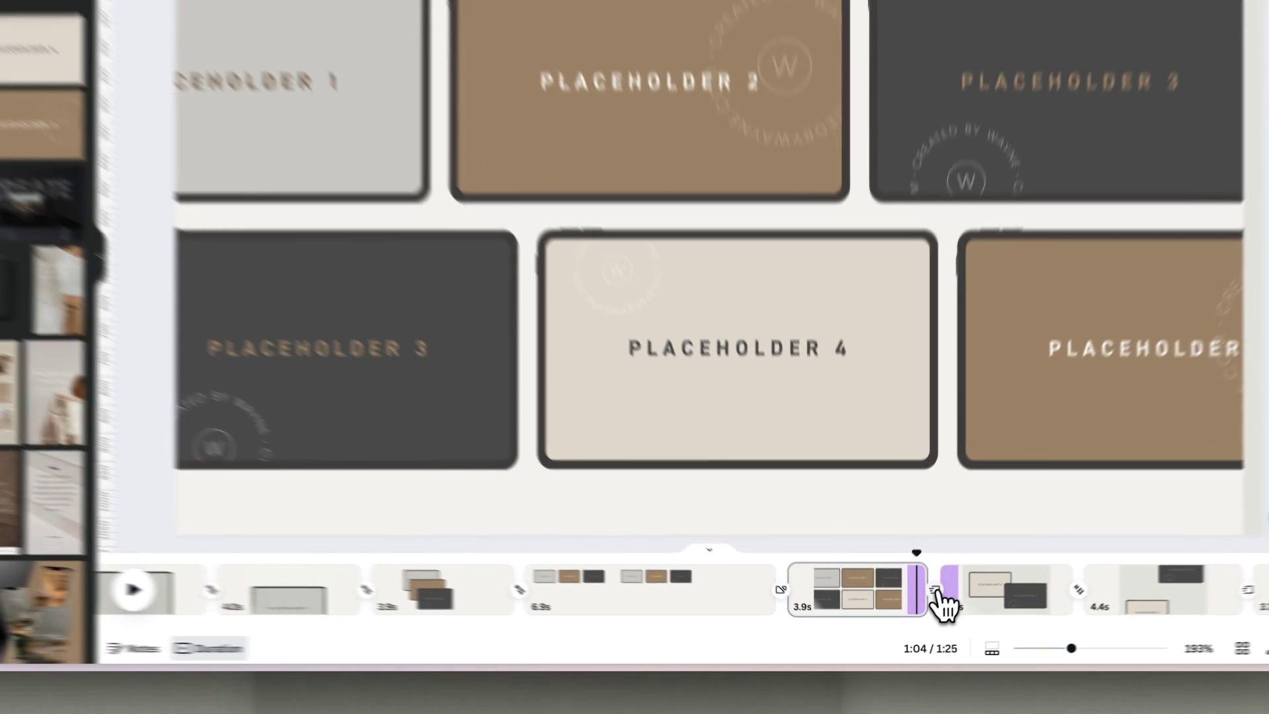
pyautogui.click(918, 614)
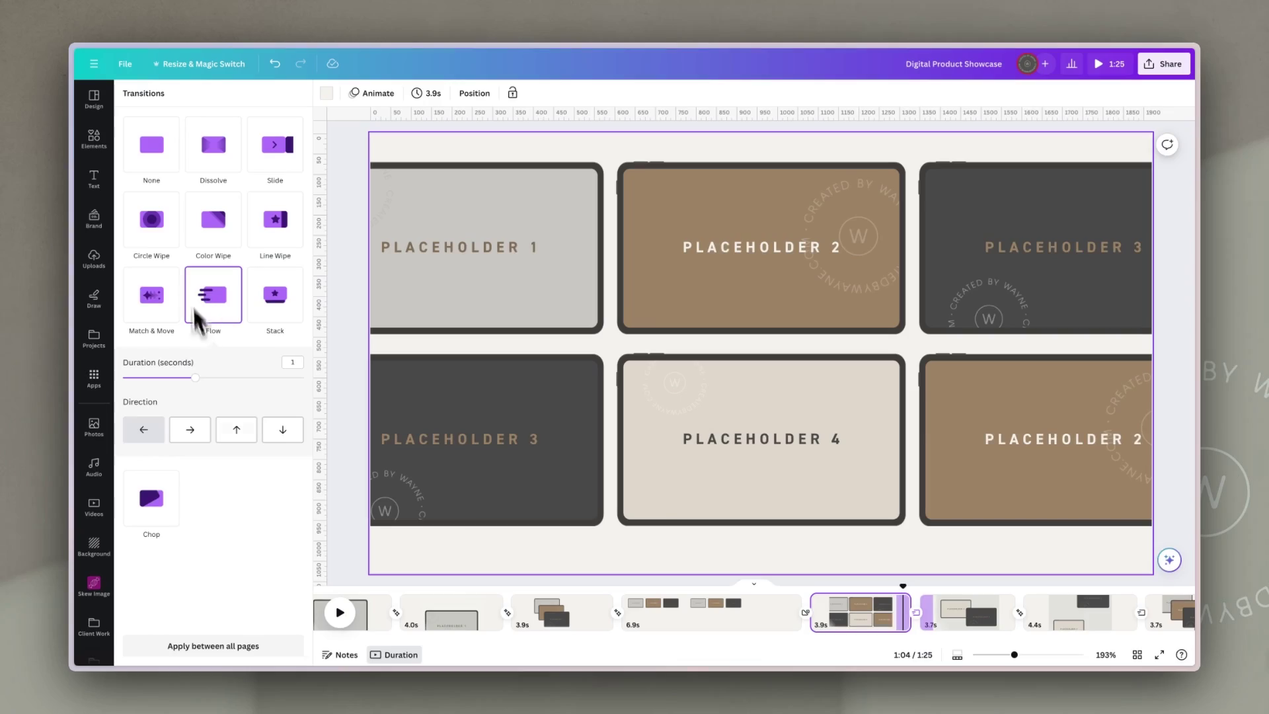
pyautogui.click(199, 309)
# Inspect the two-mockup 3.7 s page's Match & Move transition, its background shape and the Placeholder 3 group's Drift animation.
pyautogui.click(963, 620)
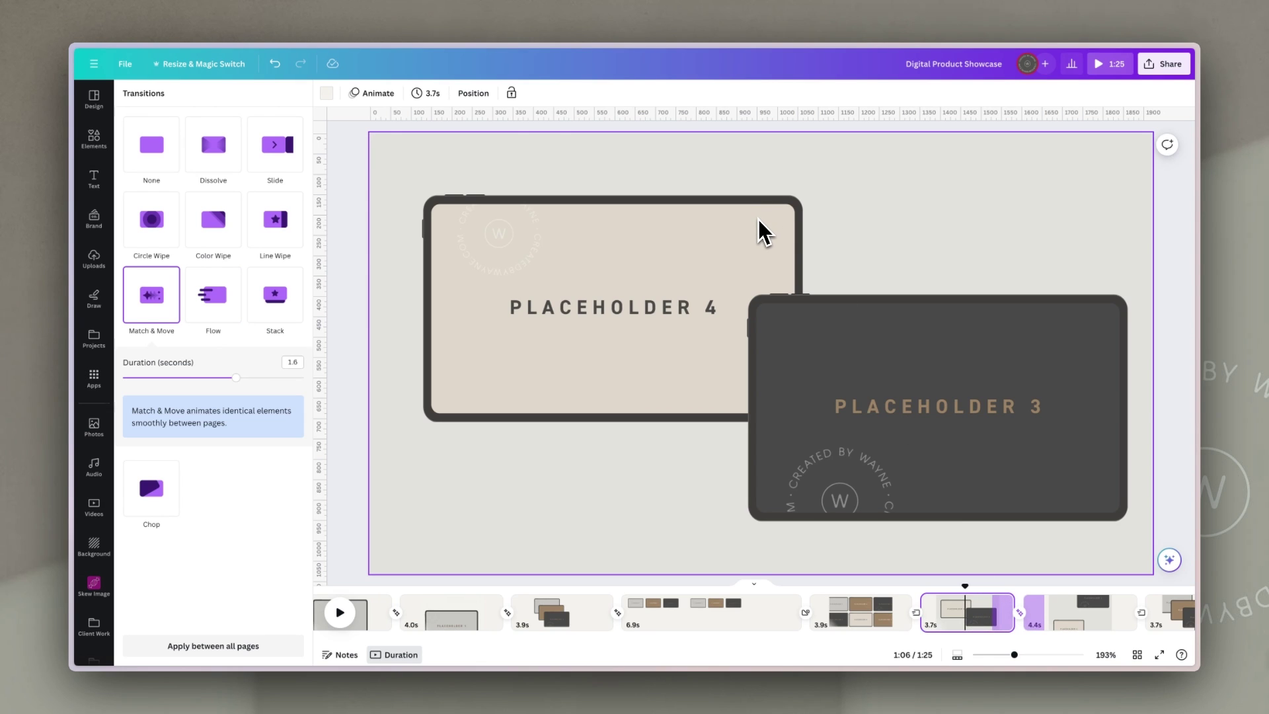
pyautogui.click(694, 156)
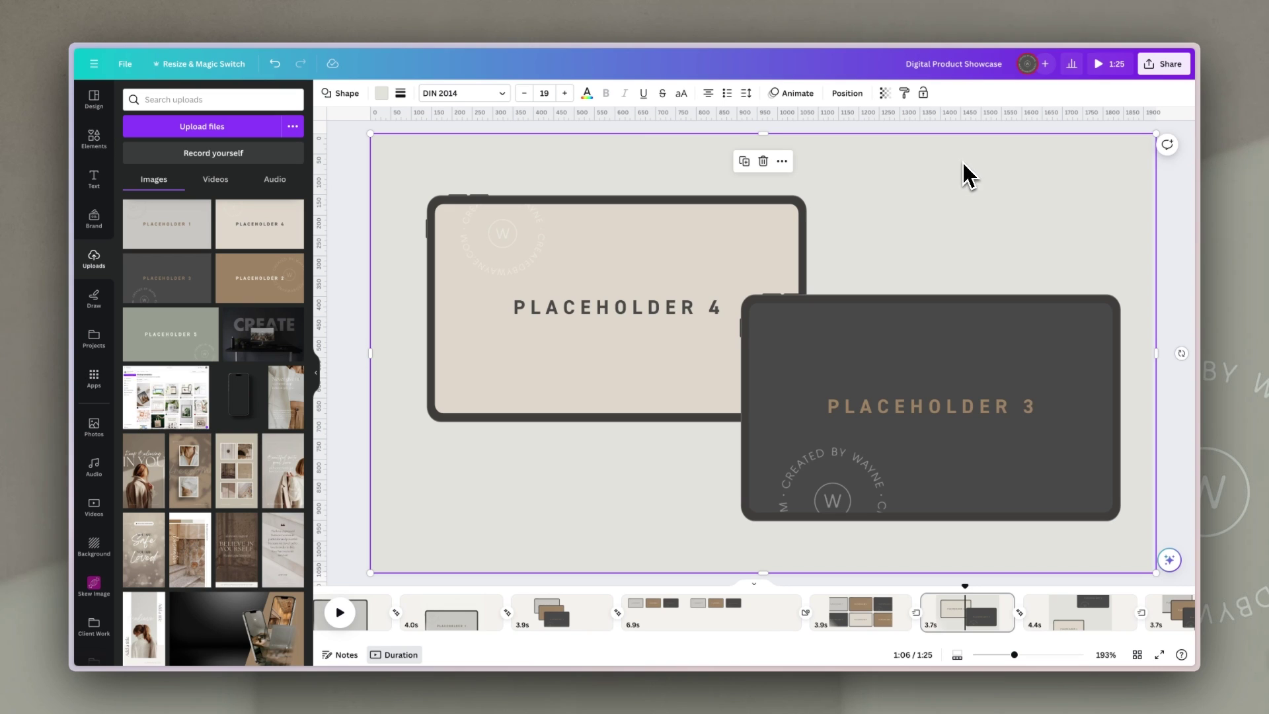
pyautogui.click(893, 617)
pyautogui.moveTo(890, 584); pyautogui.dragTo(952, 580)
pyautogui.click(966, 358)
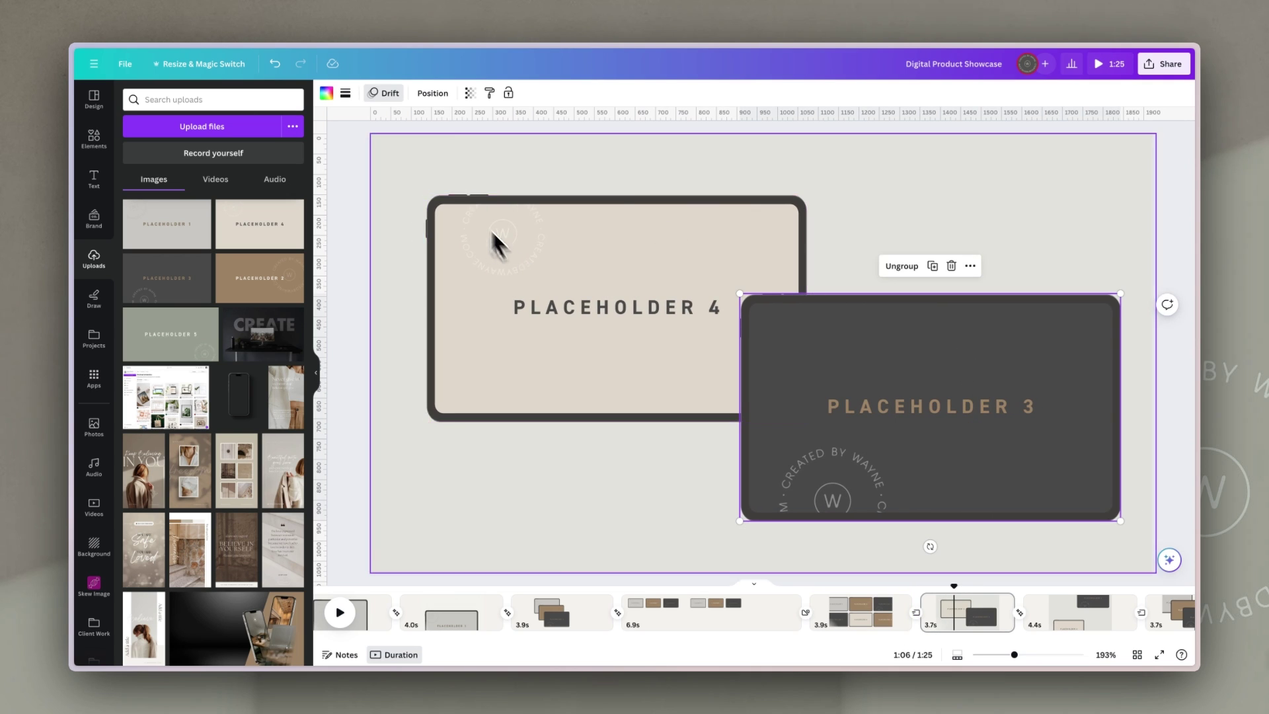
# Play back the move from the end of the two-row 3.9 s page into the two-mockup 3.7 s page.
pyautogui.moveTo(953, 583); pyautogui.dragTo(894, 589)
pyautogui.press('space')
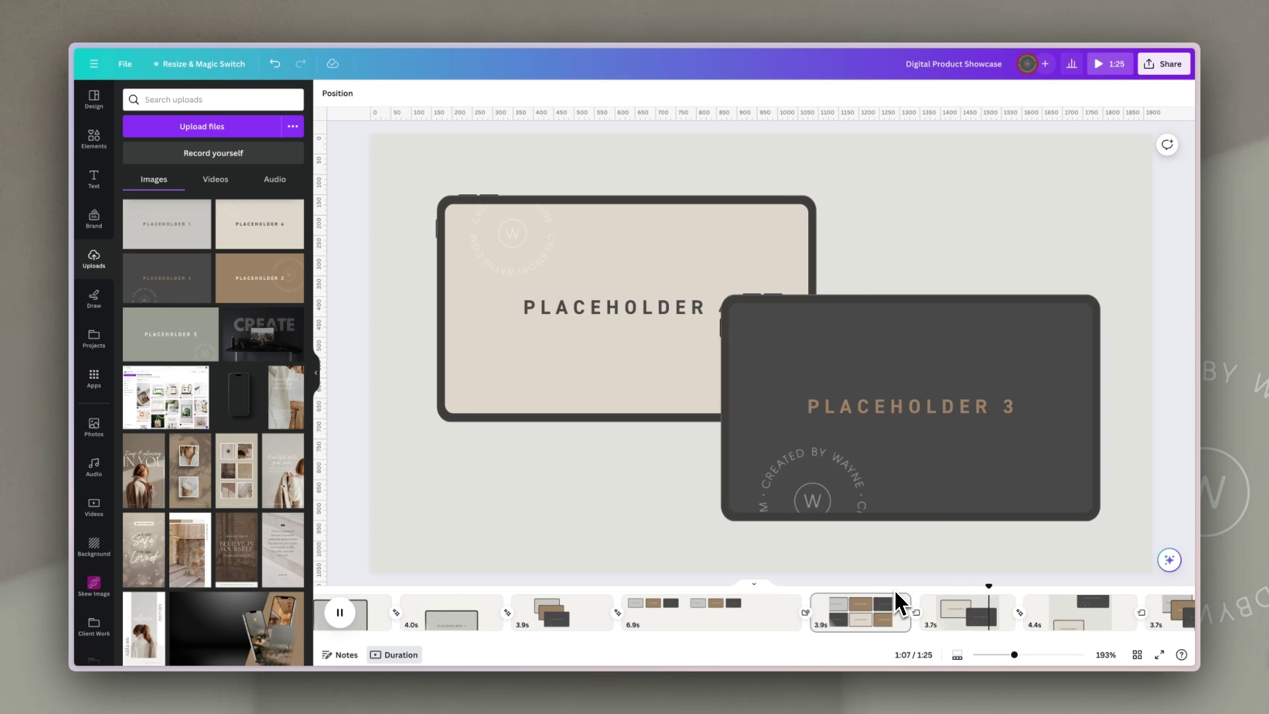
pyautogui.press('space')
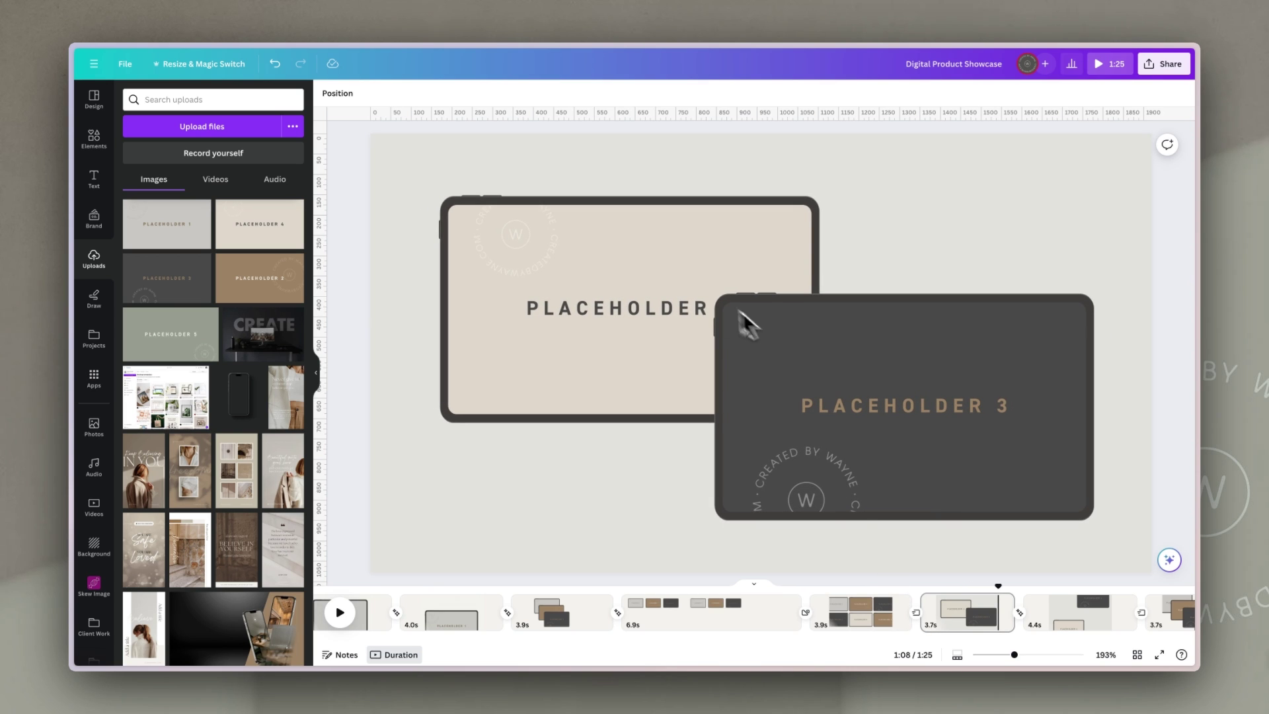
# Preview the two-mockup 3.7 s page moving into the 4.4 s page and inspect the Flow transition that follows.
pyautogui.click(1081, 634)
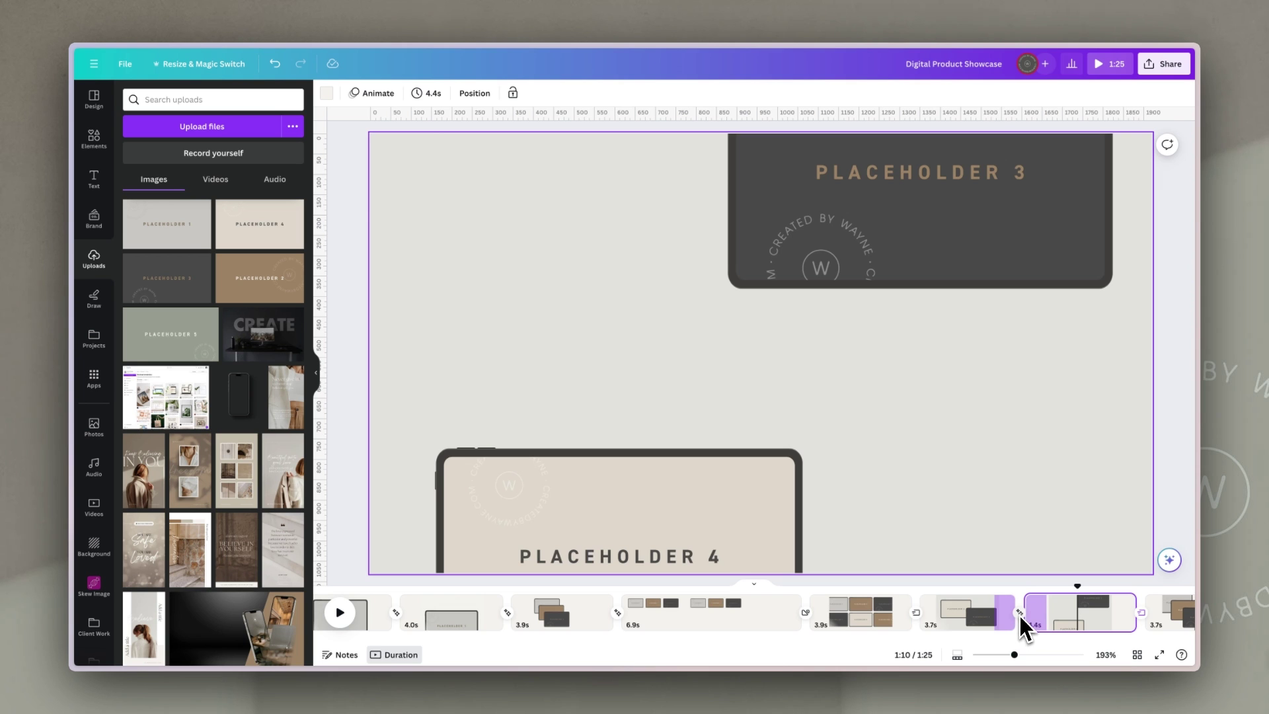
pyautogui.click(960, 598)
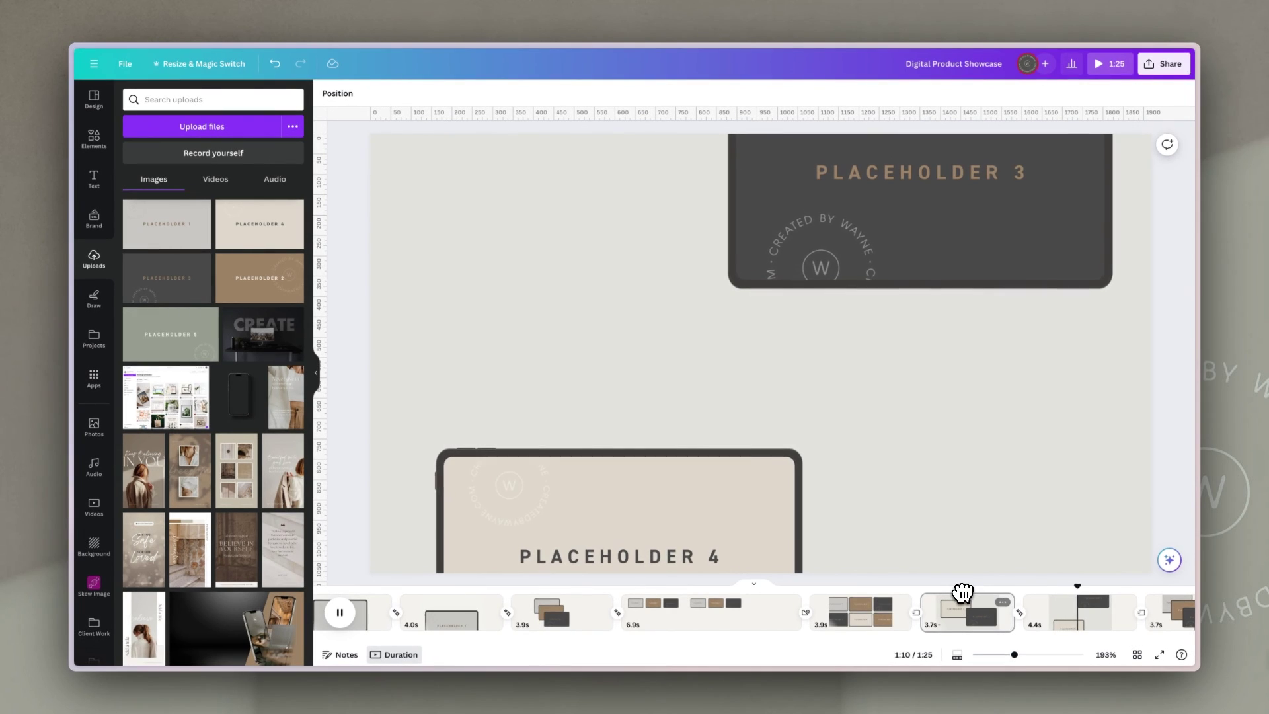
pyautogui.click(818, 616)
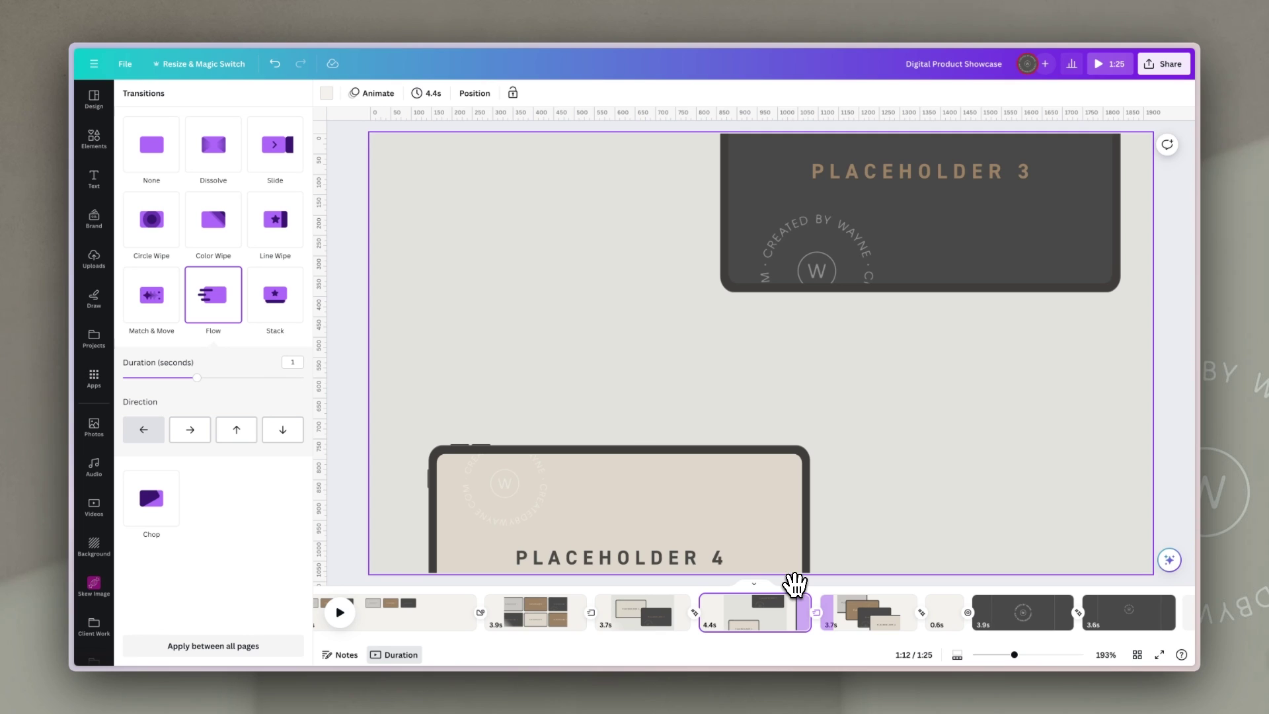
# Scrub to the 3.7 s page of four overlapping mockups and examine each grouped mockup from Placeholder 1 to Placeholder 4.
pyautogui.moveTo(793, 582); pyautogui.dragTo(905, 585)
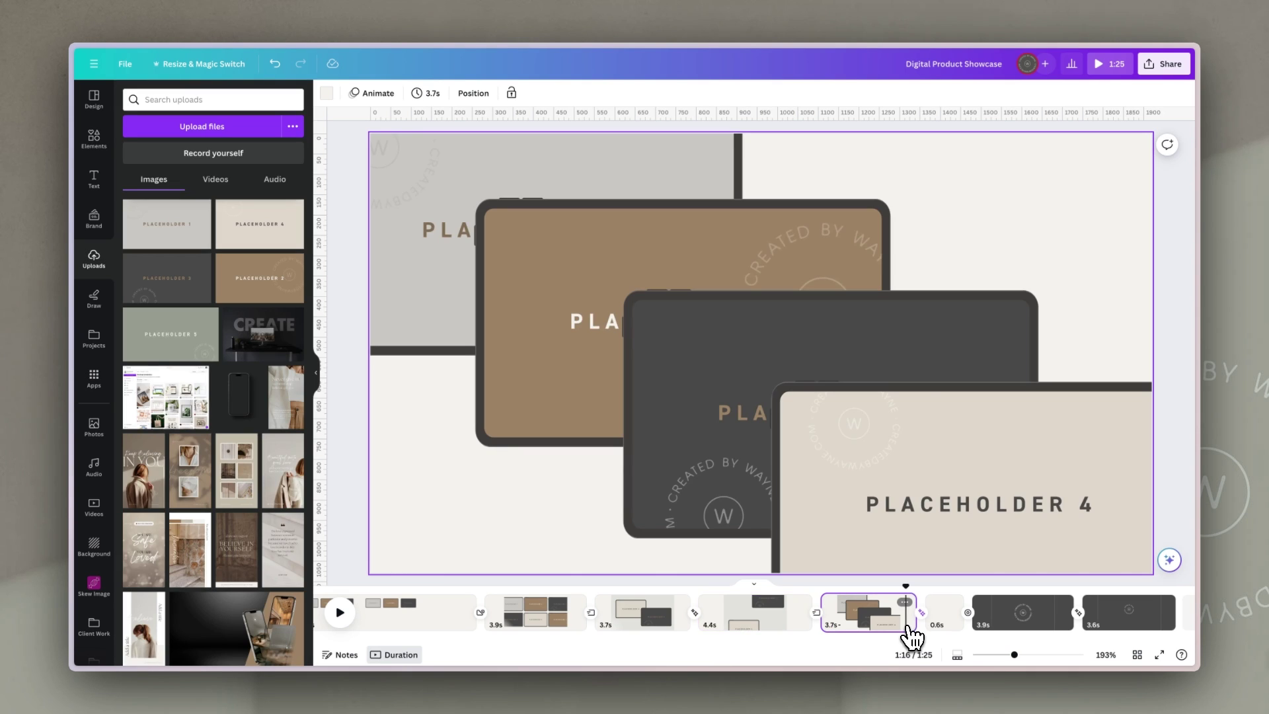
pyautogui.click(700, 176)
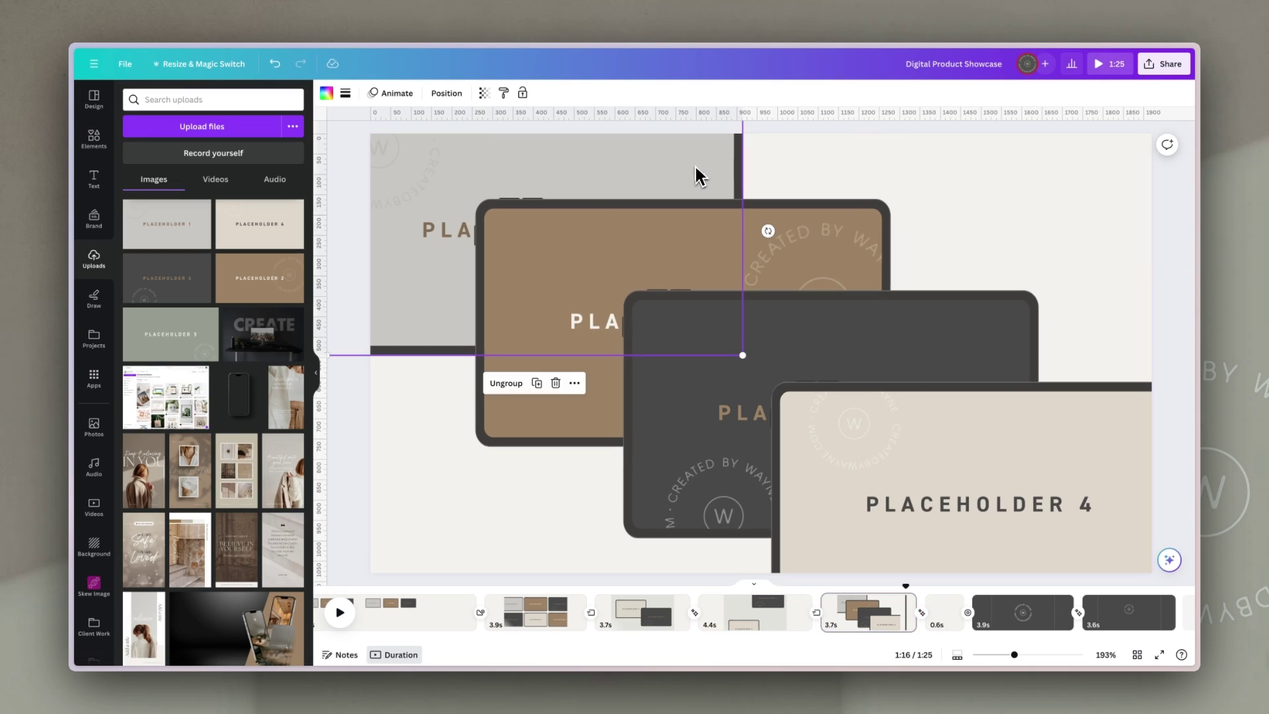
pyautogui.click(817, 226)
pyautogui.click(680, 469)
pyautogui.click(1053, 459)
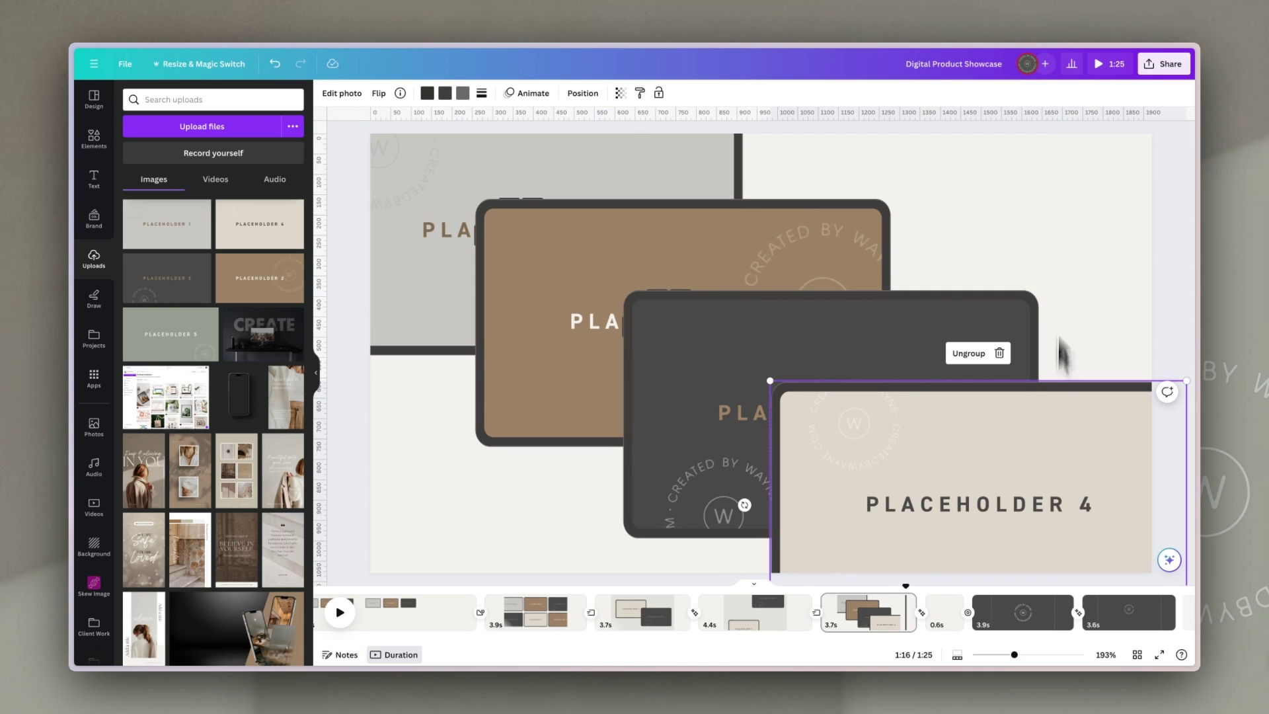
pyautogui.click(1061, 224)
# View the overlapping-mockups page at 44% and check how the four groups are placed relative to the page edges.
pyautogui.click(1012, 654)
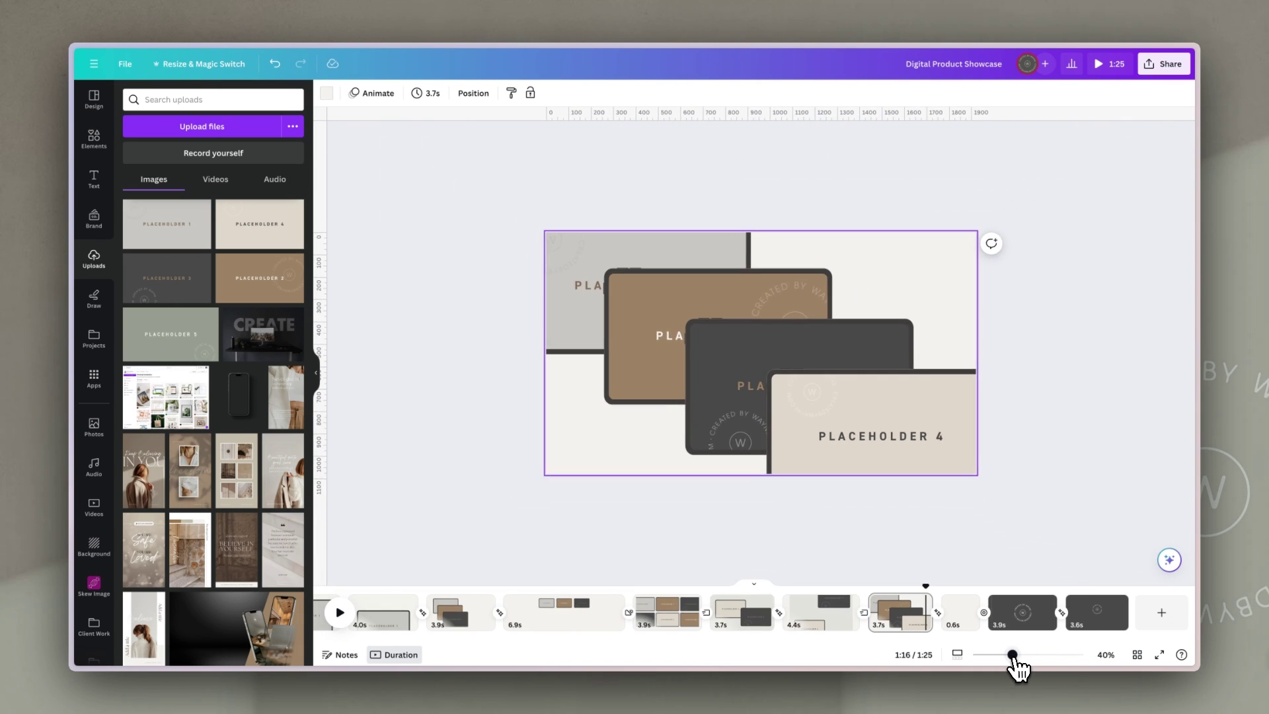
pyautogui.moveTo(1011, 654); pyautogui.dragTo(1015, 654)
pyautogui.click(654, 244)
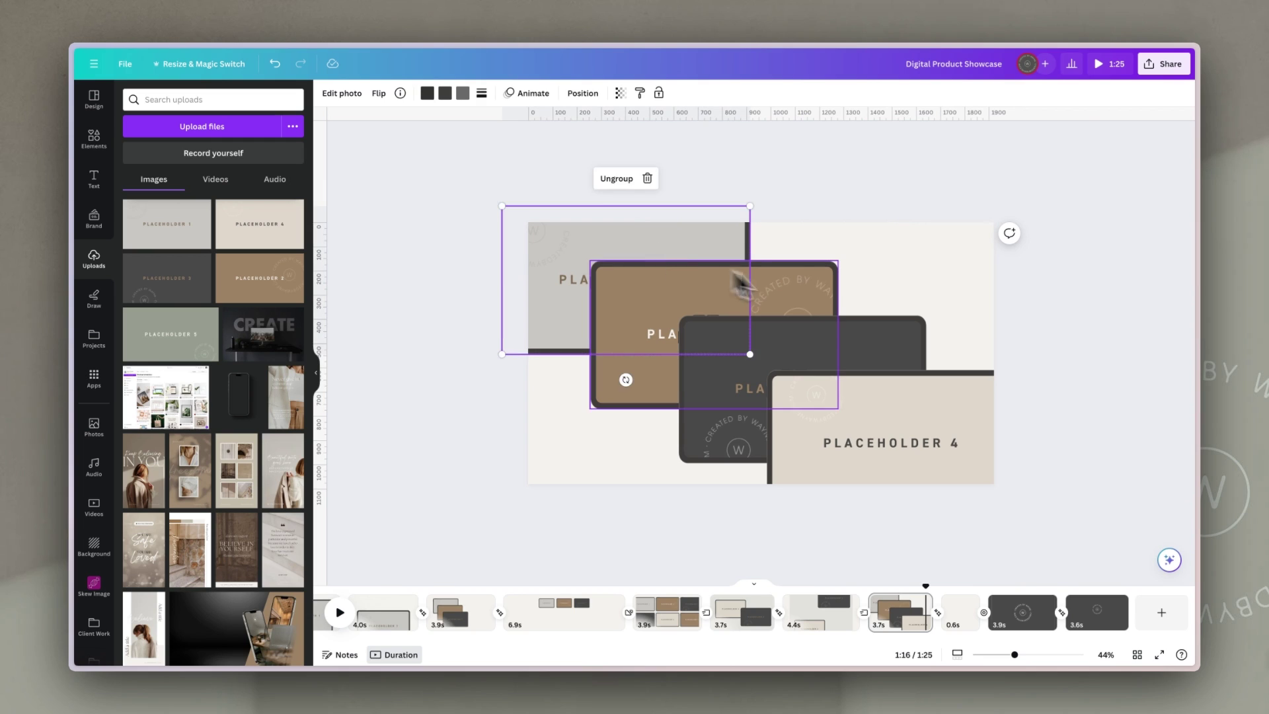
pyautogui.click(779, 297)
pyautogui.click(879, 357)
pyautogui.click(955, 433)
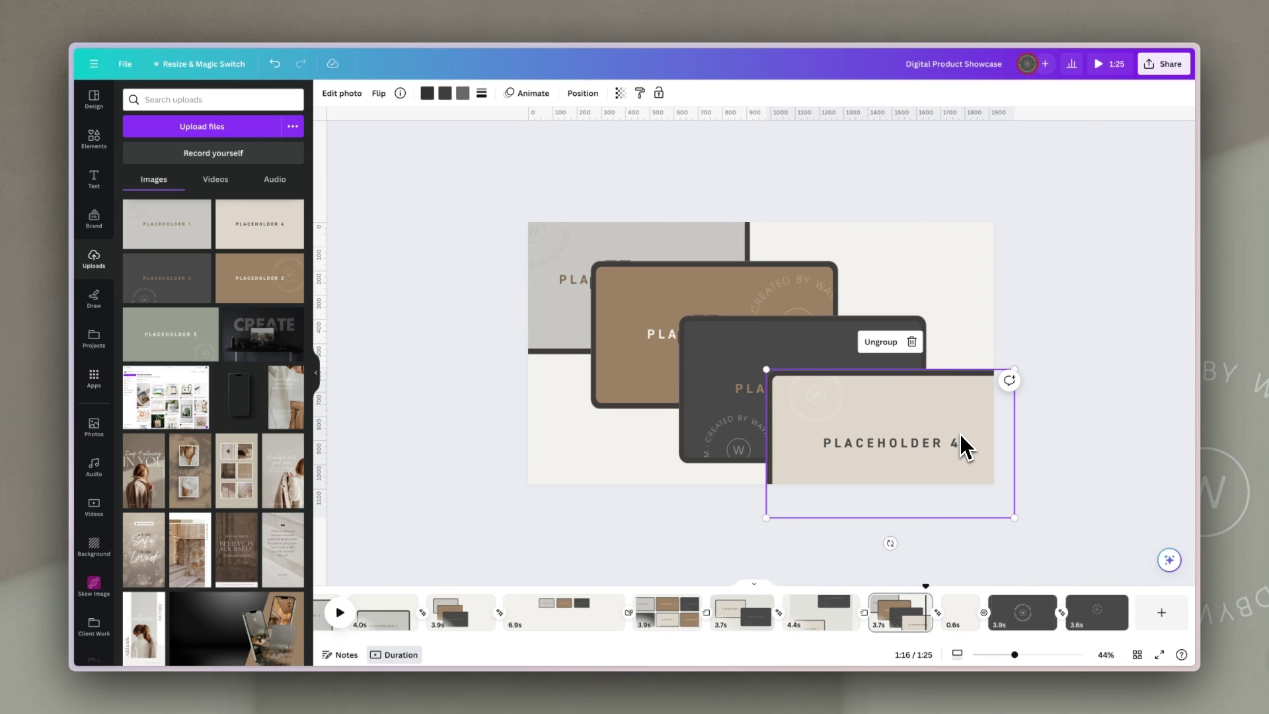
pyautogui.click(1101, 375)
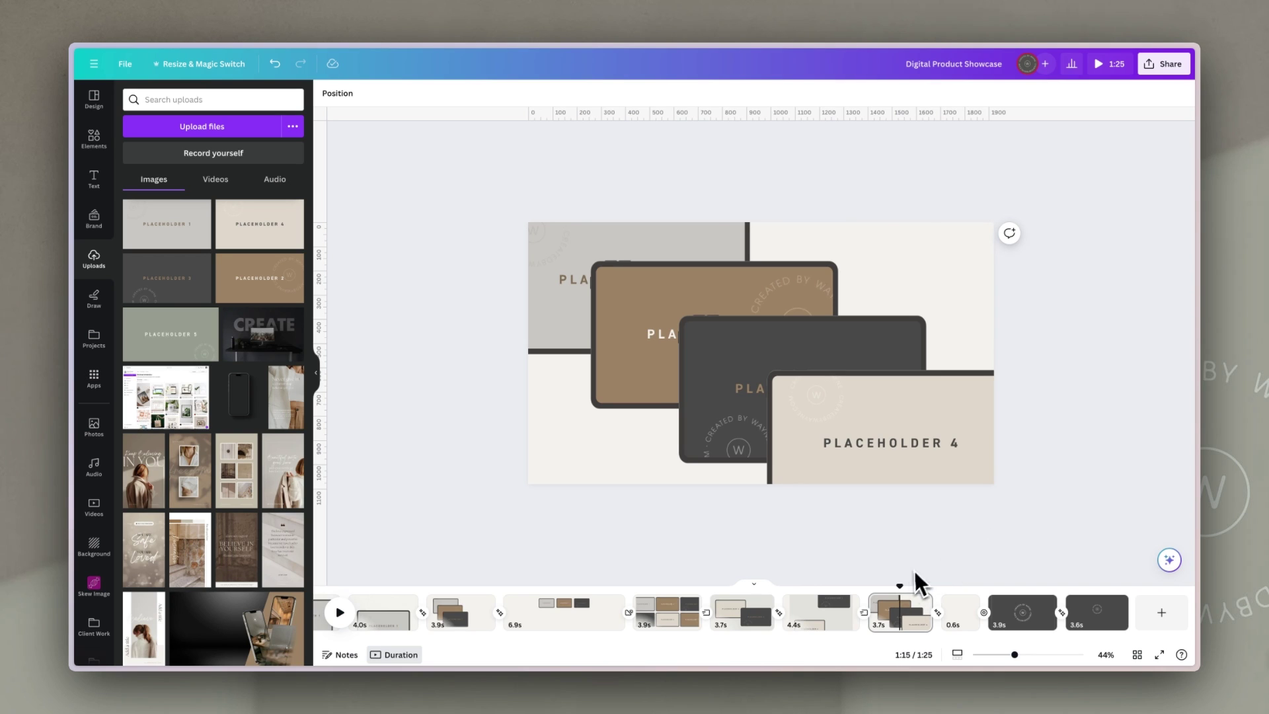
# Show the Placeholder 4 group's timing and compare it with the timing bars of the other three mockup groups.
pyautogui.click(855, 378)
pyautogui.click(932, 342)
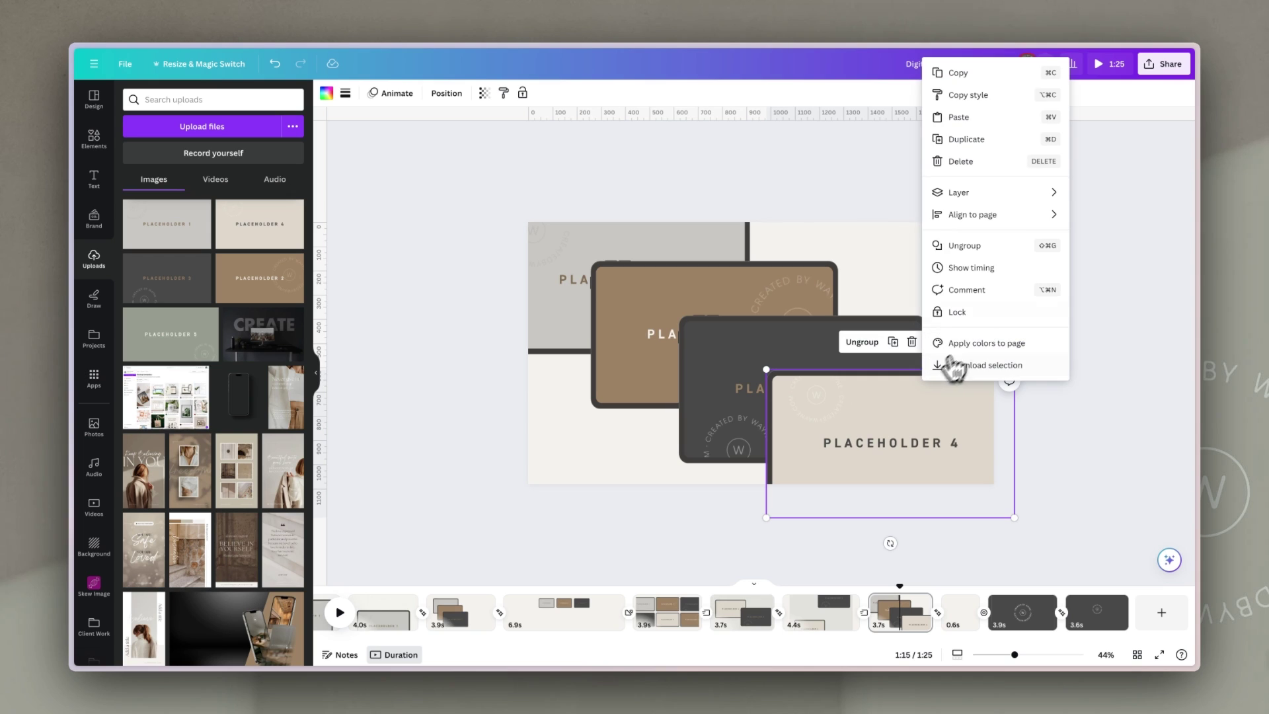
pyautogui.click(989, 272)
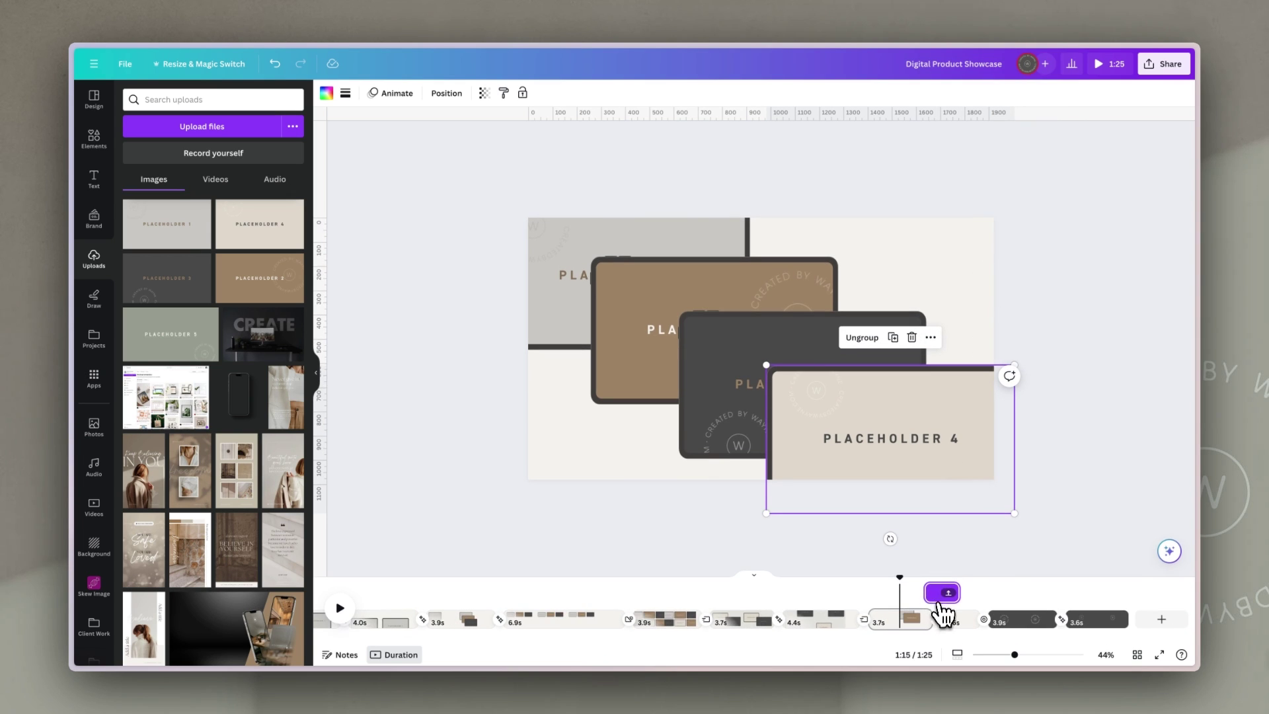
pyautogui.click(727, 347)
pyautogui.click(633, 301)
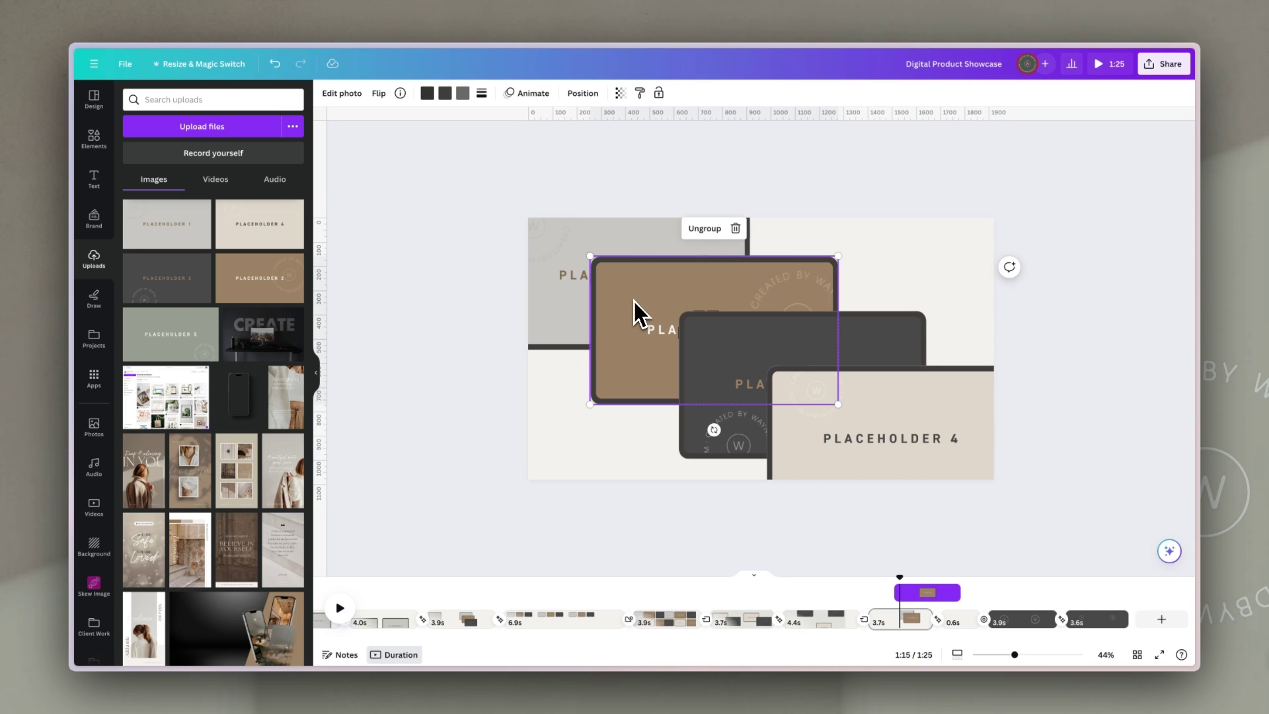
pyautogui.click(572, 259)
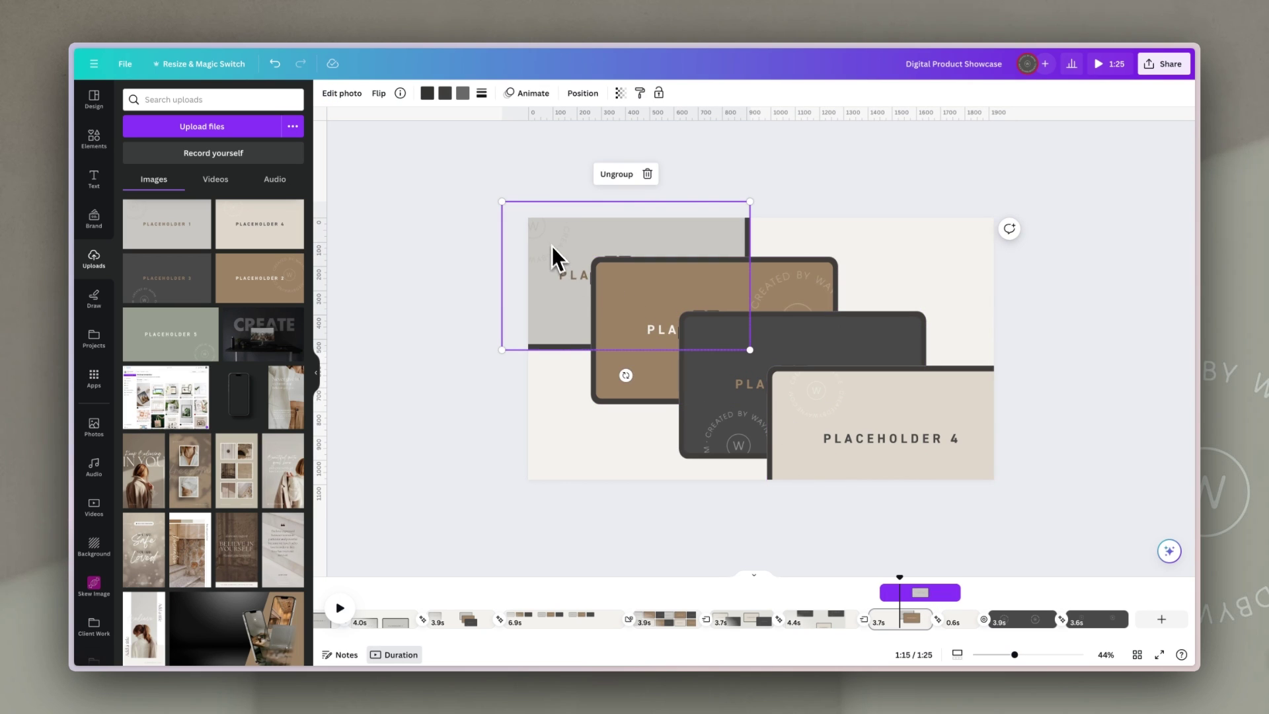
# Play back from the 4.4 s page through the staggered appearance of the four overlapping mockups.
pyautogui.moveTo(901, 574); pyautogui.dragTo(870, 573)
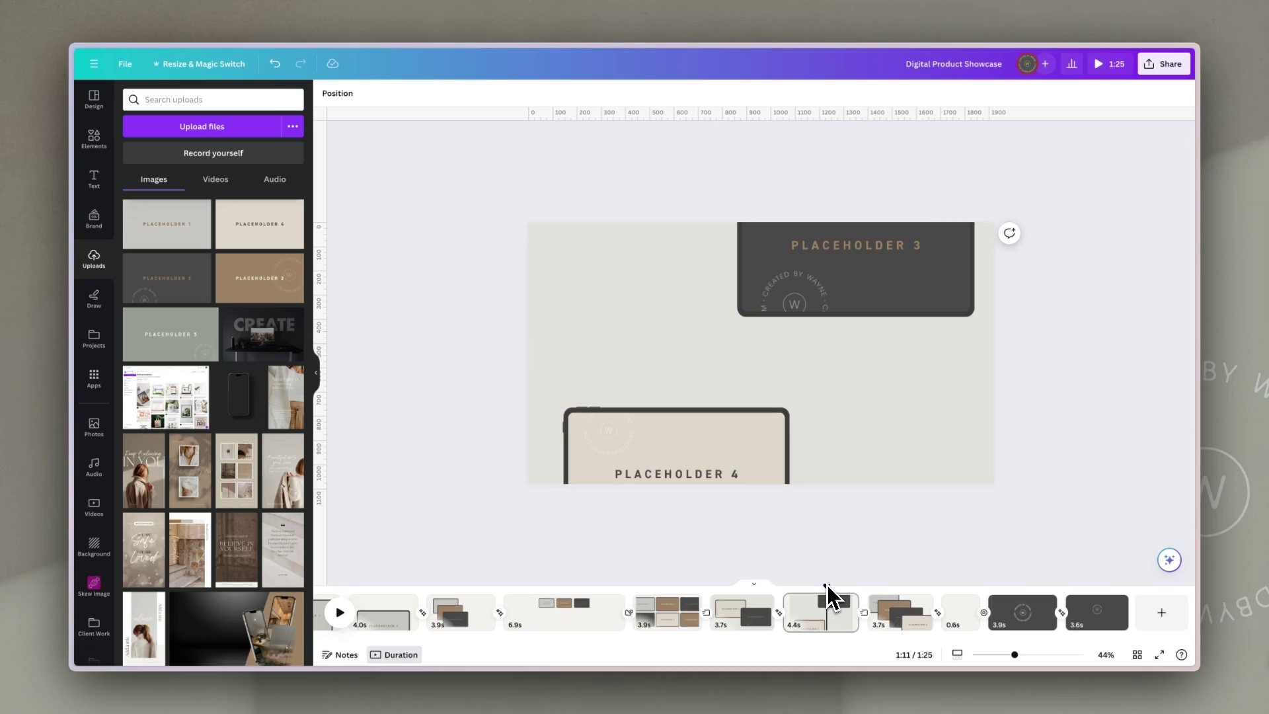
pyautogui.press('space')
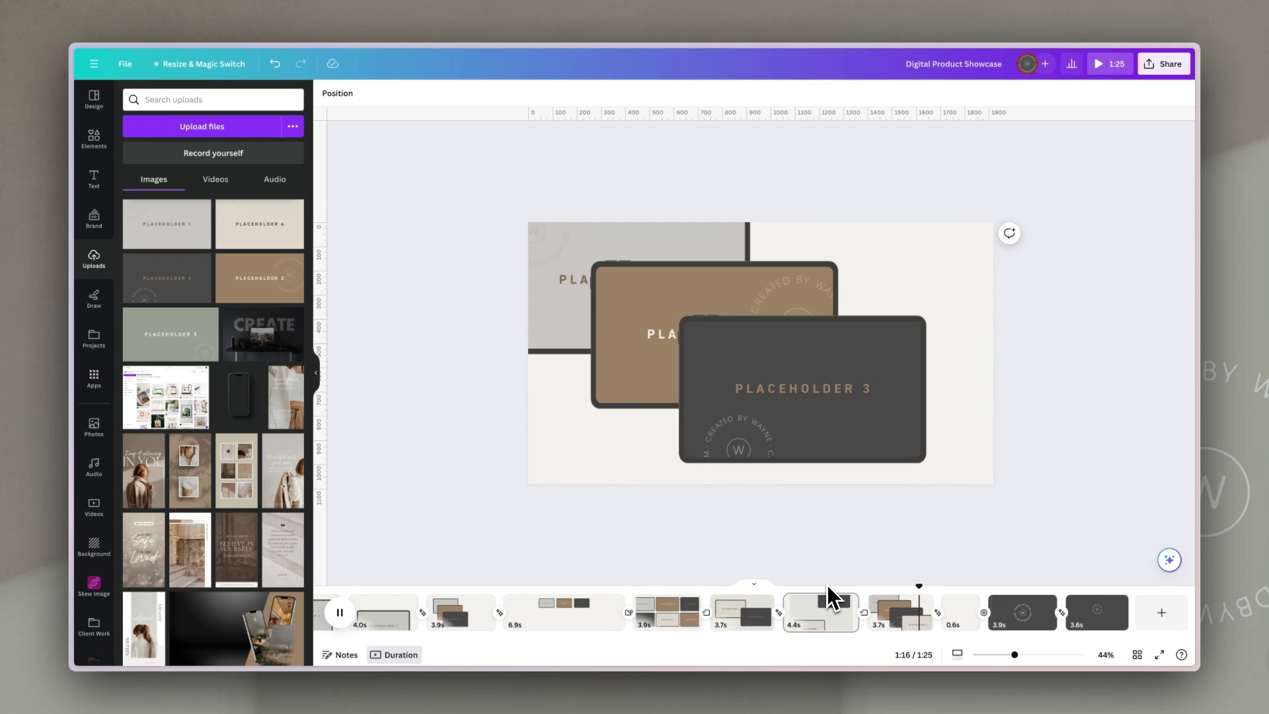
pyautogui.press('space')
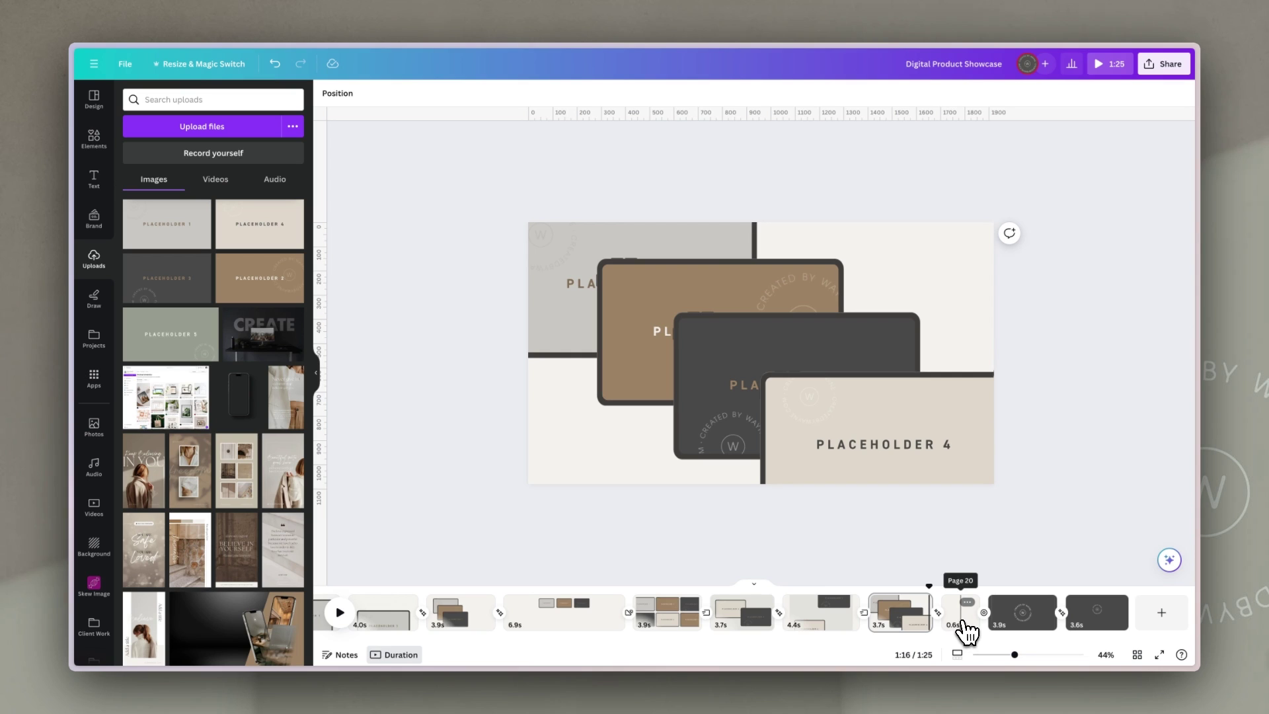
# Examine the blank 0.6 s page and play its transition into the dark 3.9 s logo page.
pyautogui.click(961, 618)
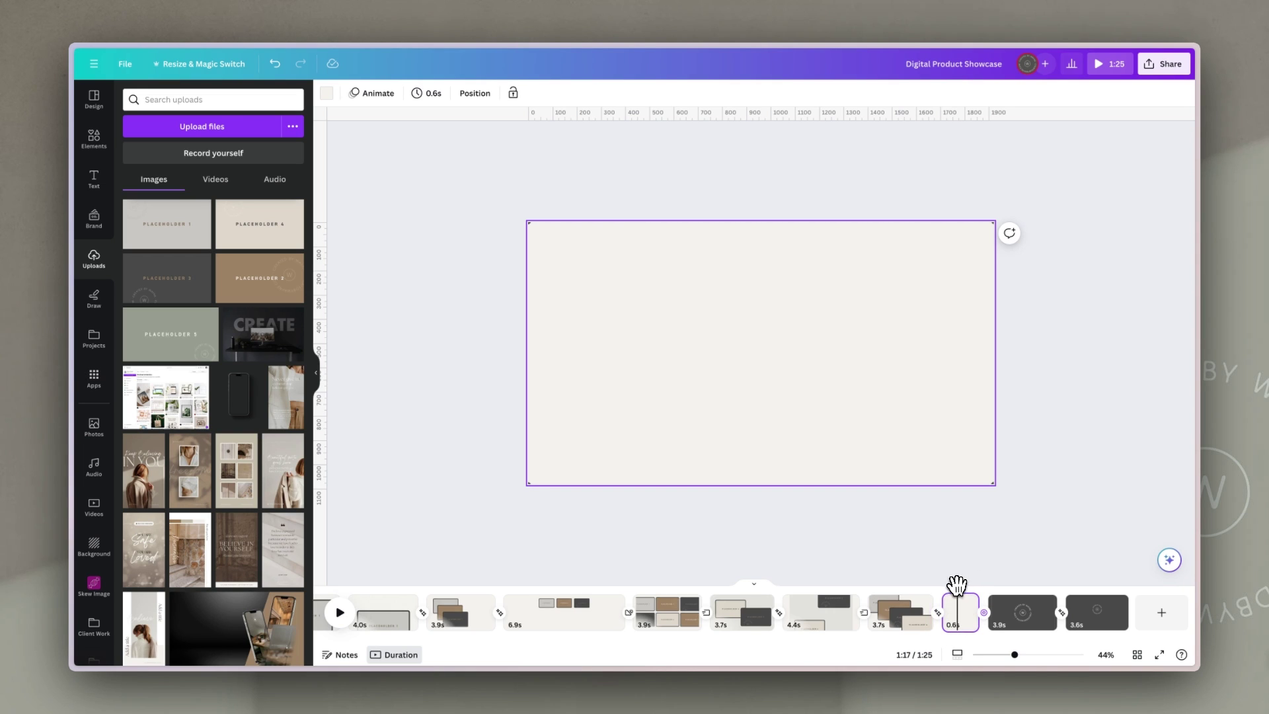
pyautogui.moveTo(956, 584)
pyautogui.mouseDown()
pyautogui.moveTo(915, 584)
pyautogui.moveTo(962, 585)
pyautogui.mouseUp()
pyautogui.press('space')
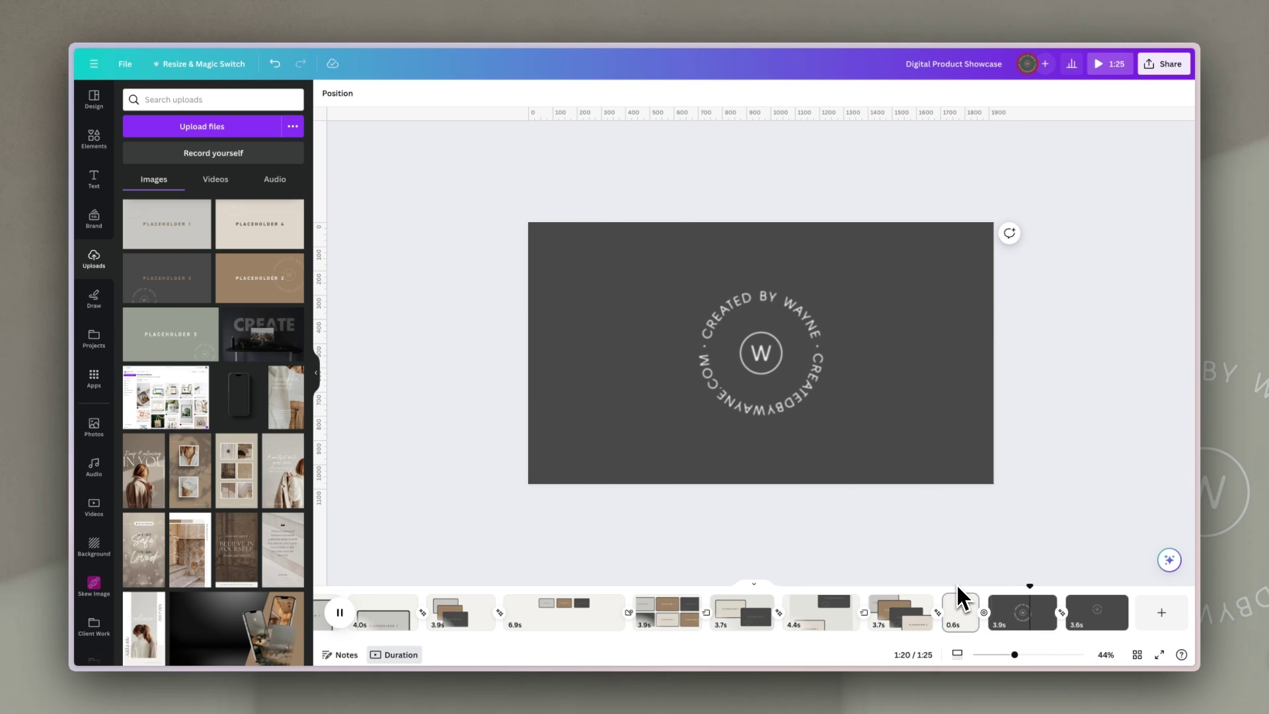
# Check the circular logo's Succession animation on the dark 3.9 s page and scrub on into the final 3.6 s page.
pyautogui.click(823, 384)
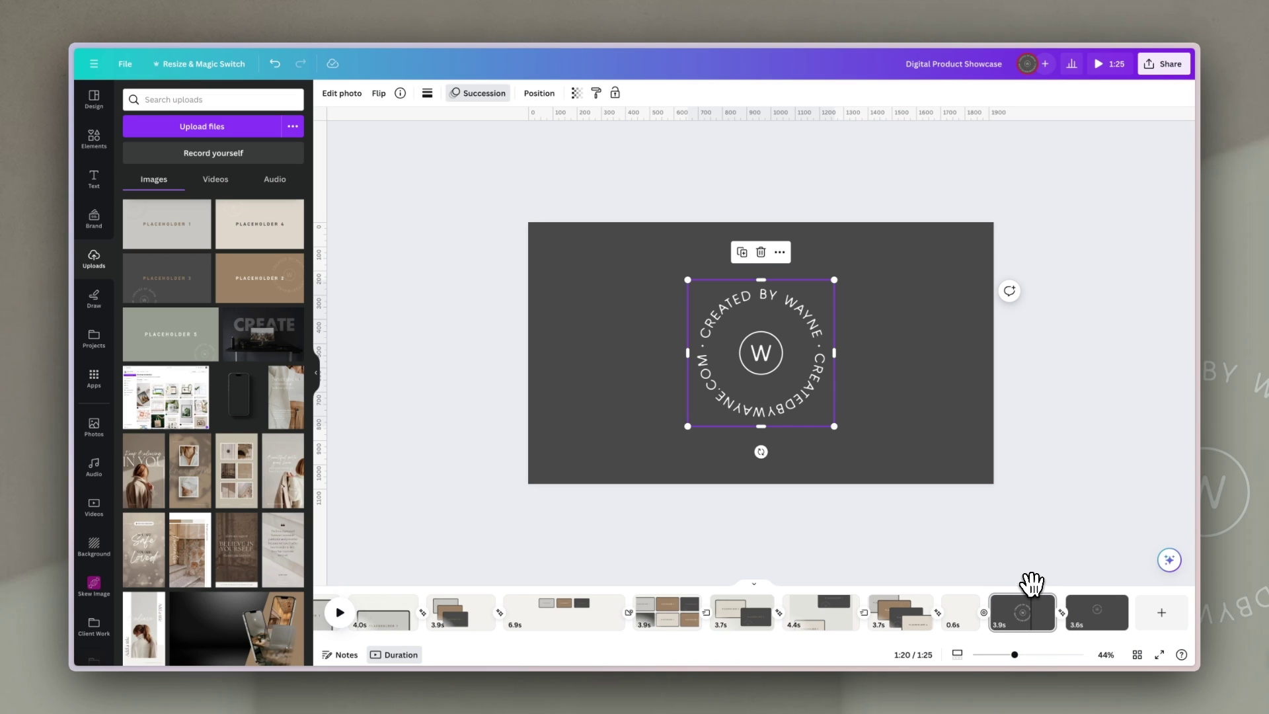
pyautogui.moveTo(1031, 584)
pyautogui.mouseDown()
pyautogui.moveTo(996, 582)
pyautogui.moveTo(1038, 581)
pyautogui.mouseUp()
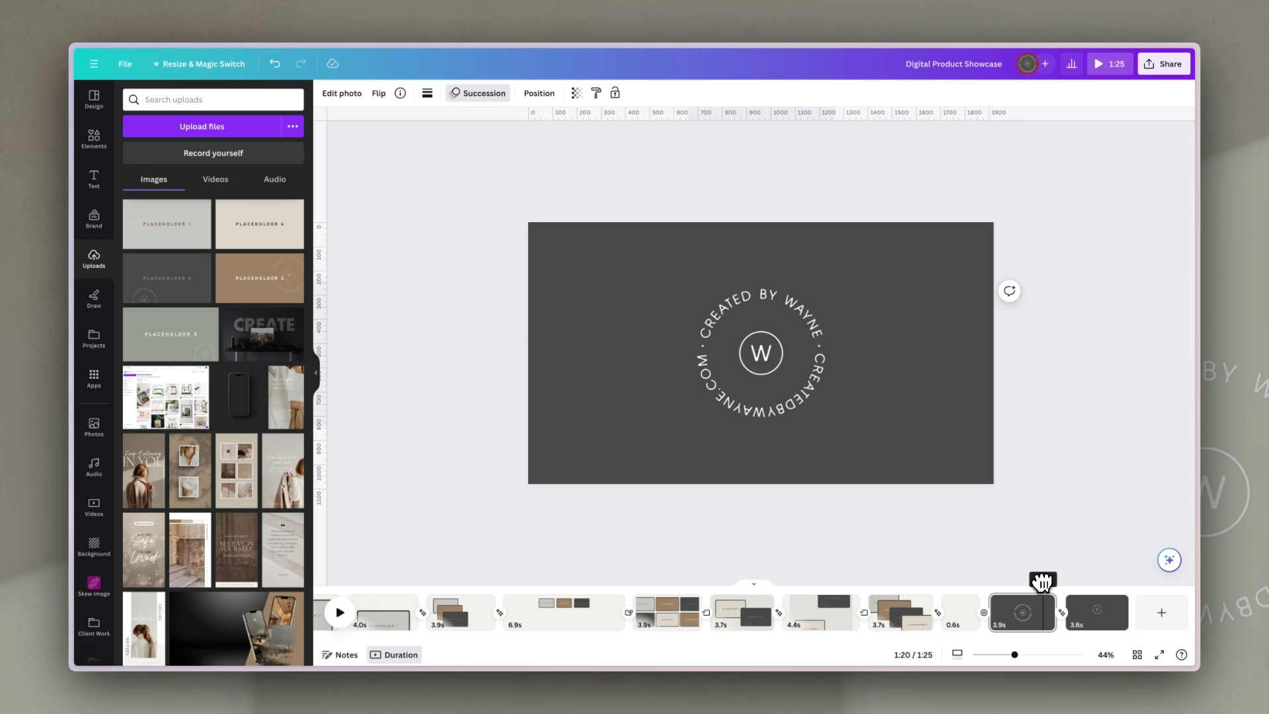
pyautogui.moveTo(1042, 582); pyautogui.dragTo(1078, 579)
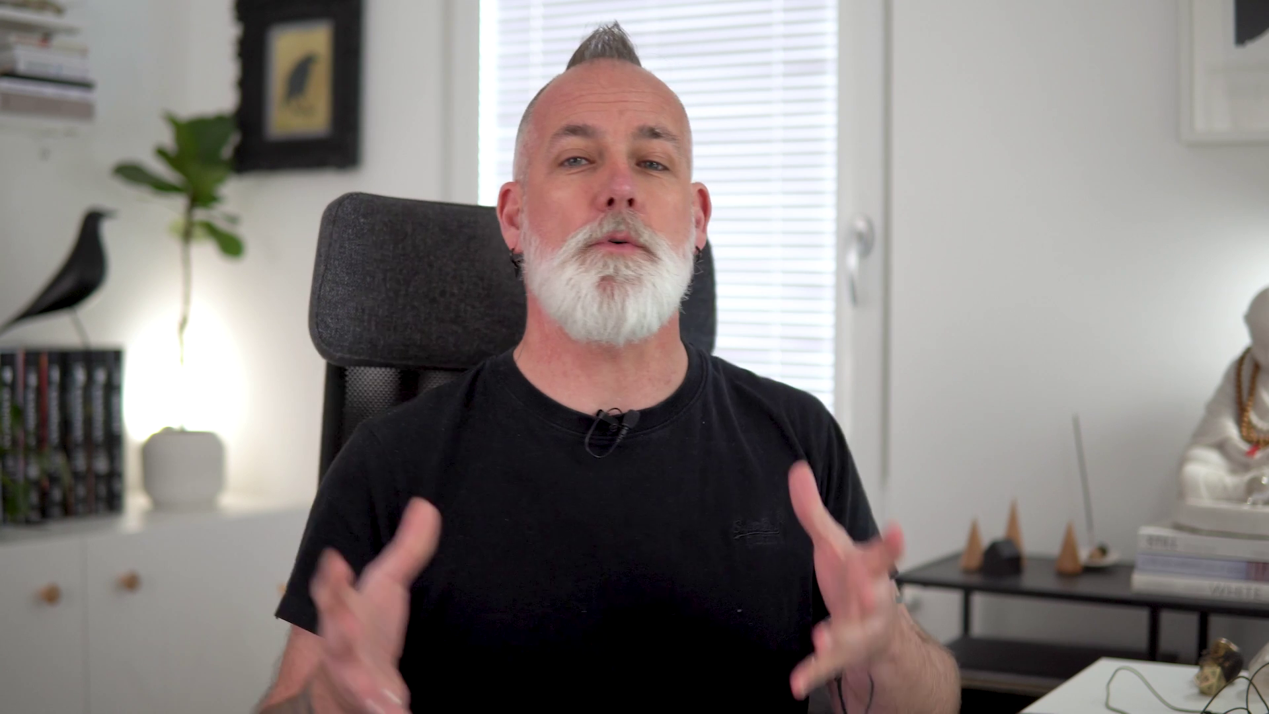